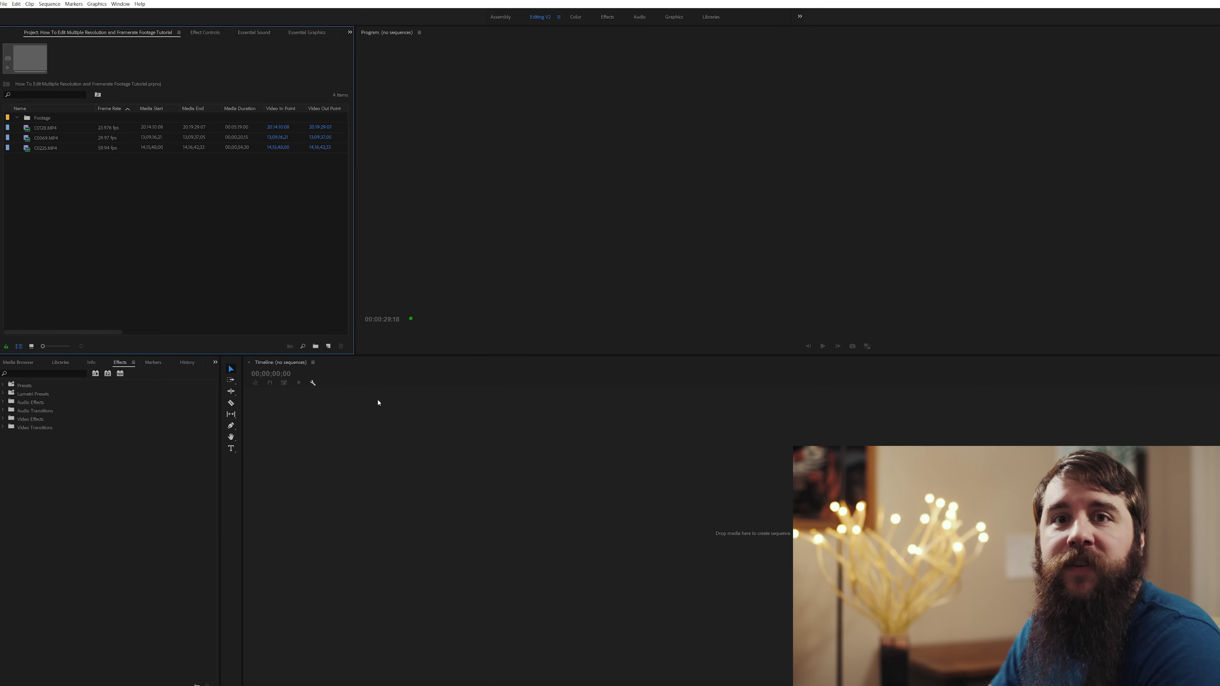
Step: Check the program version, then compare clip details for C0128, C0069 and 59.94 fps C0225
click(139, 4)
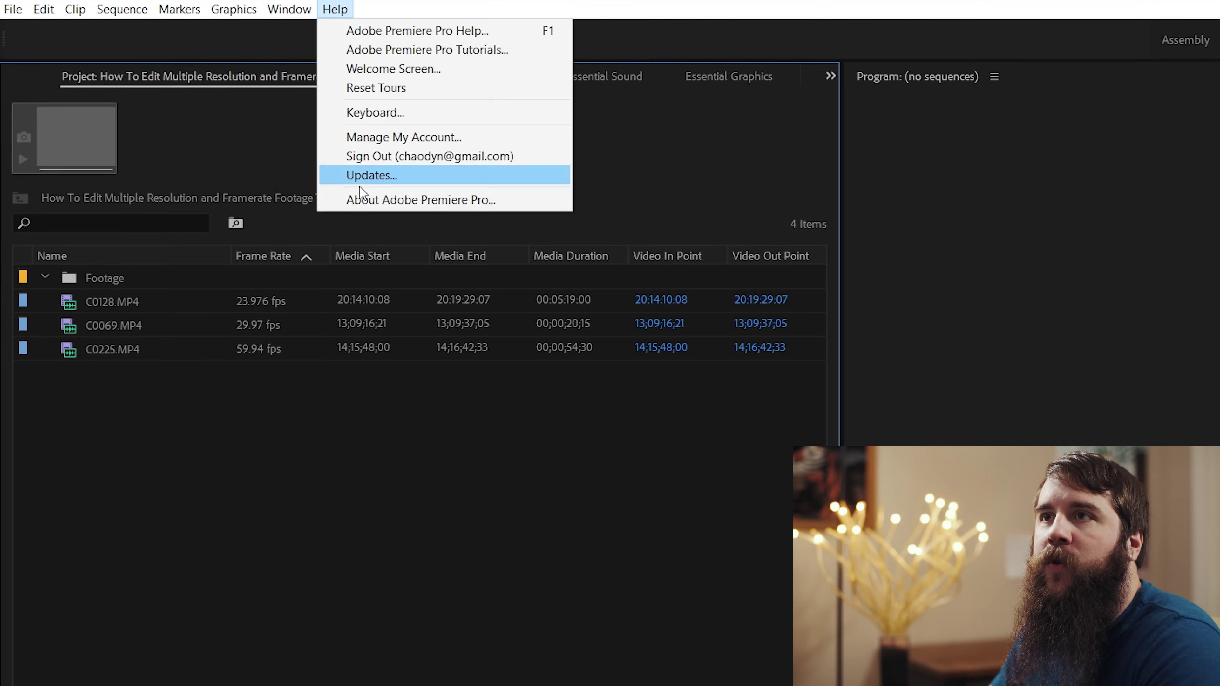
click(374, 200)
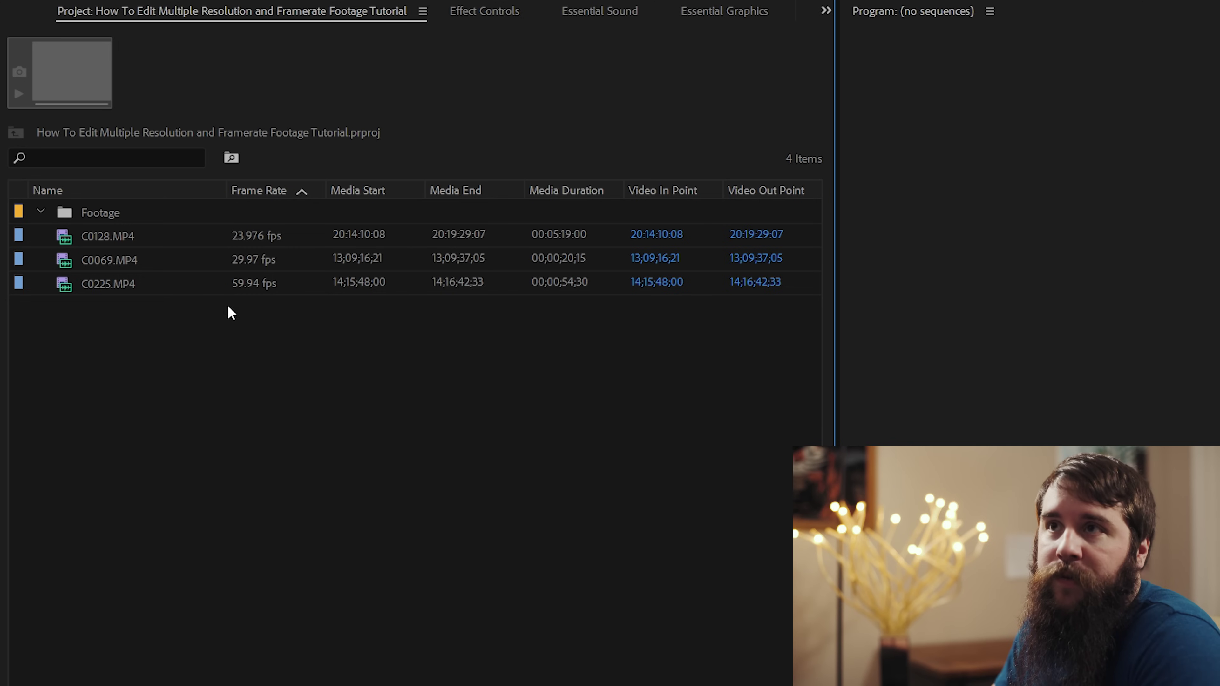
click(270, 241)
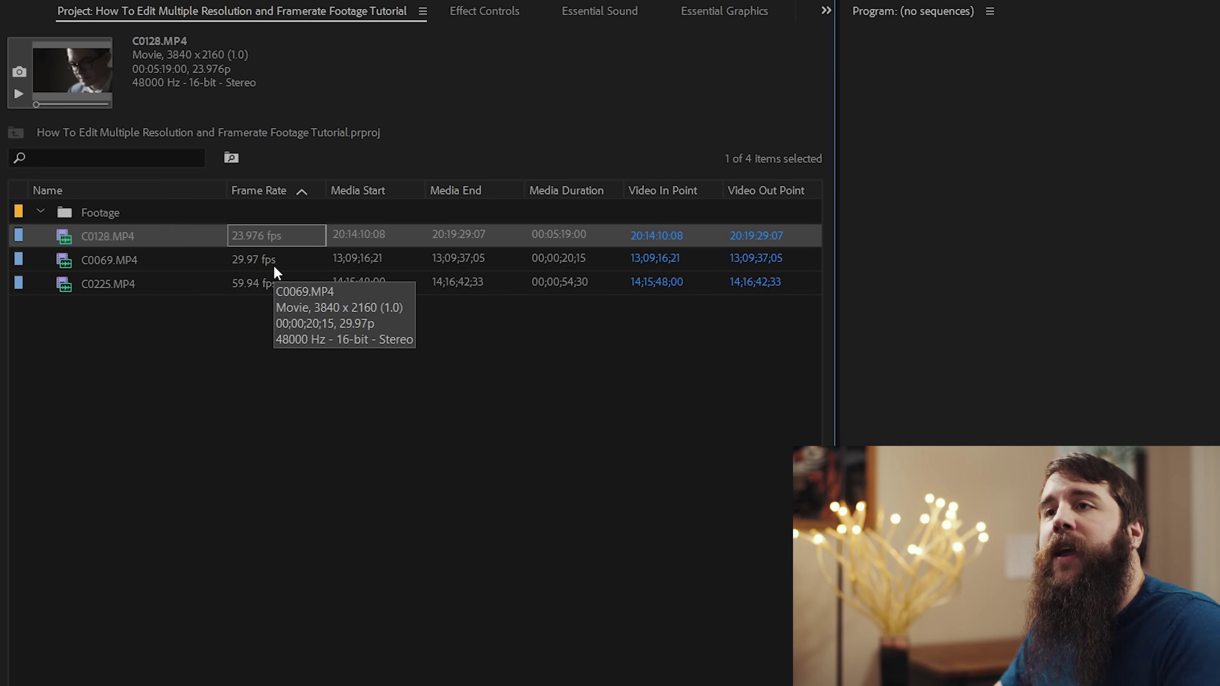
click(275, 268)
click(282, 289)
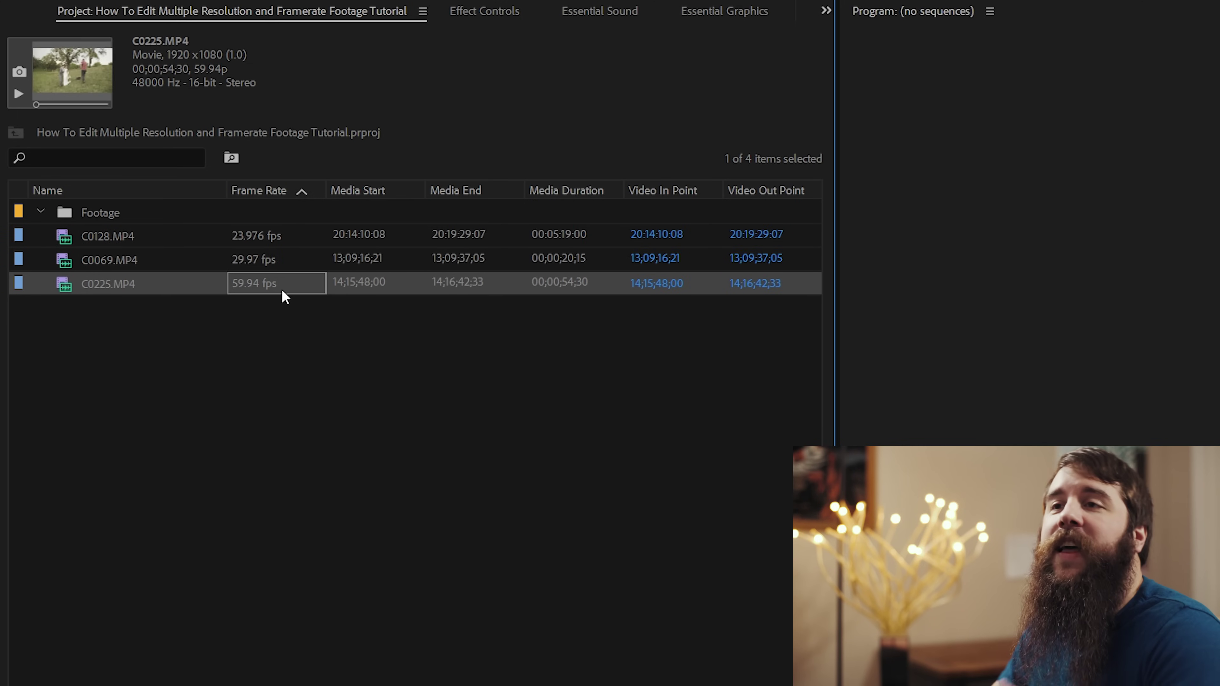
click(404, 421)
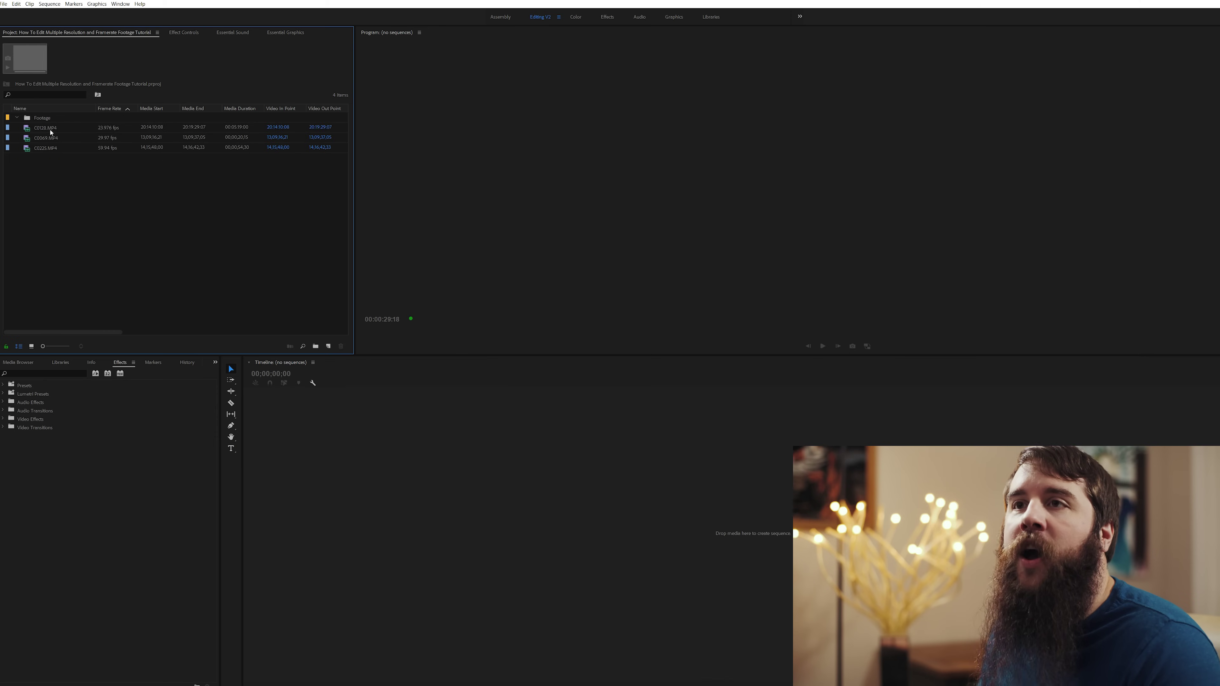
Step: Load C0128.MP4 in the Source monitor and check its 23.976 fps frame rate
double_click(45, 127)
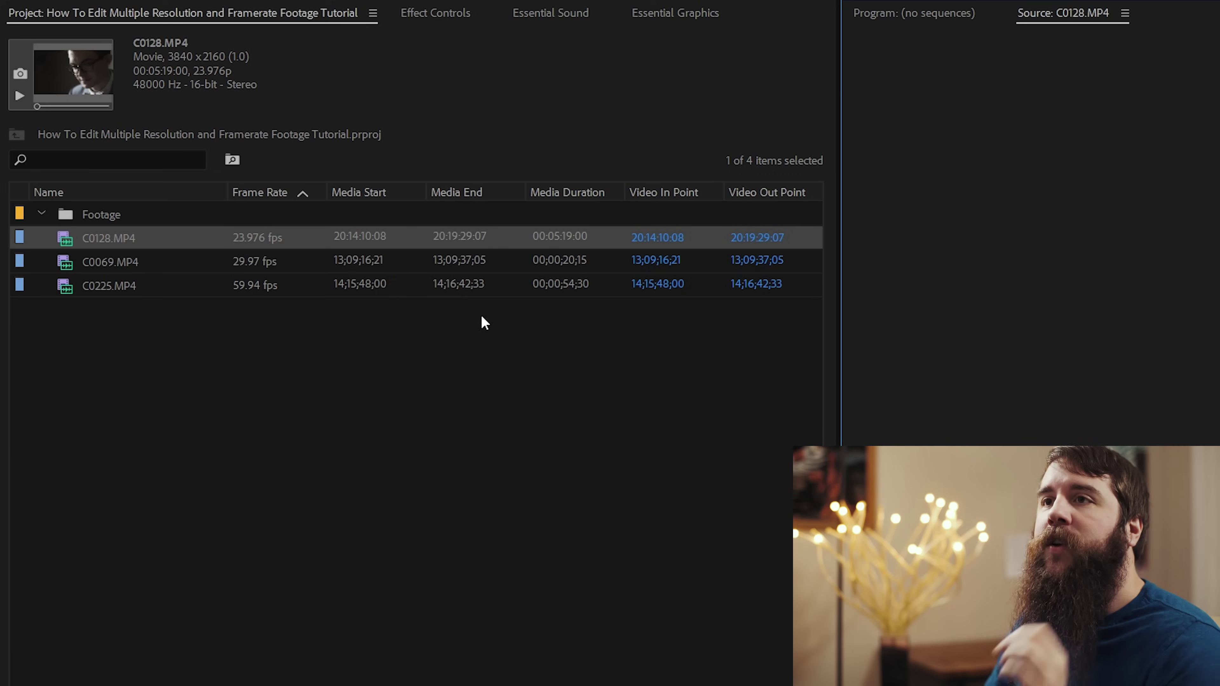
click(251, 240)
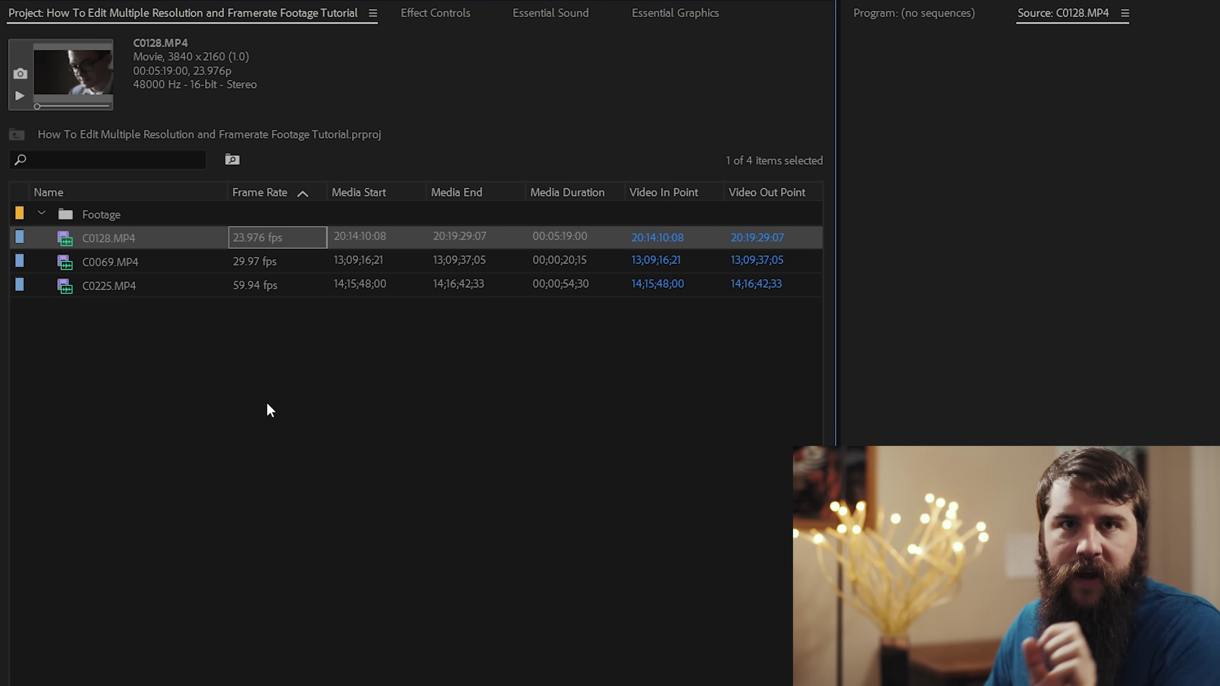
key(Left)
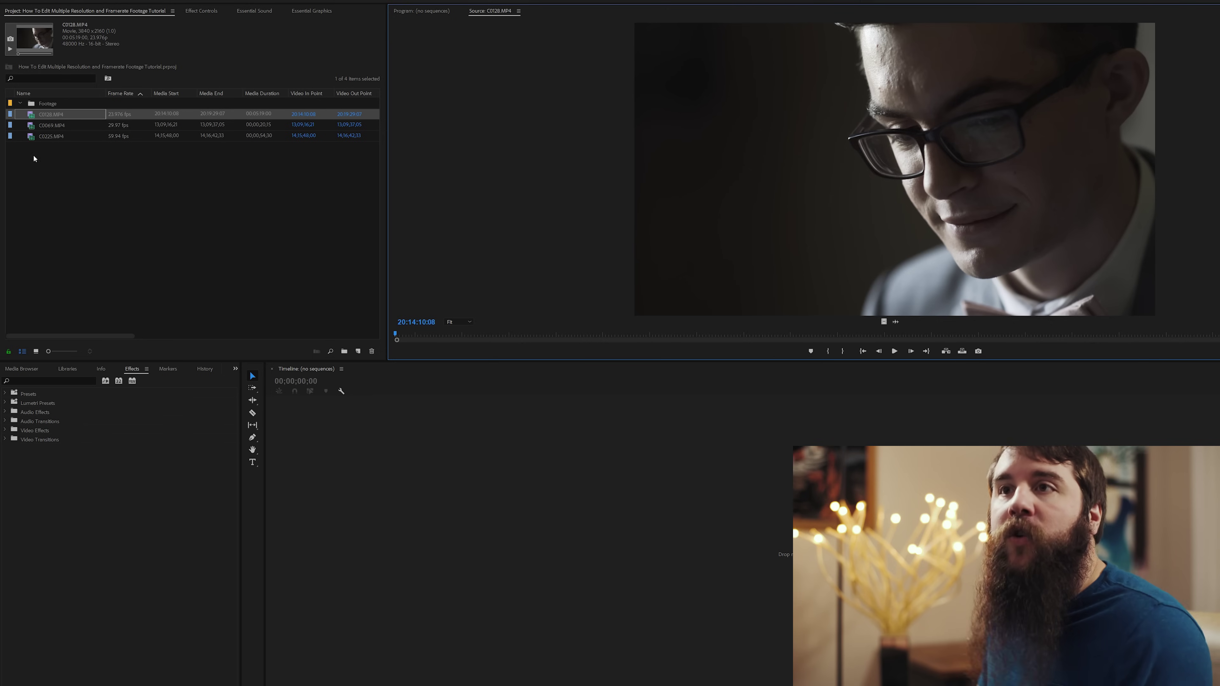
Step: Preview C0069.MP4, then load the 59.94 fps C0225.MP4 in the Source monitor
key(Down)
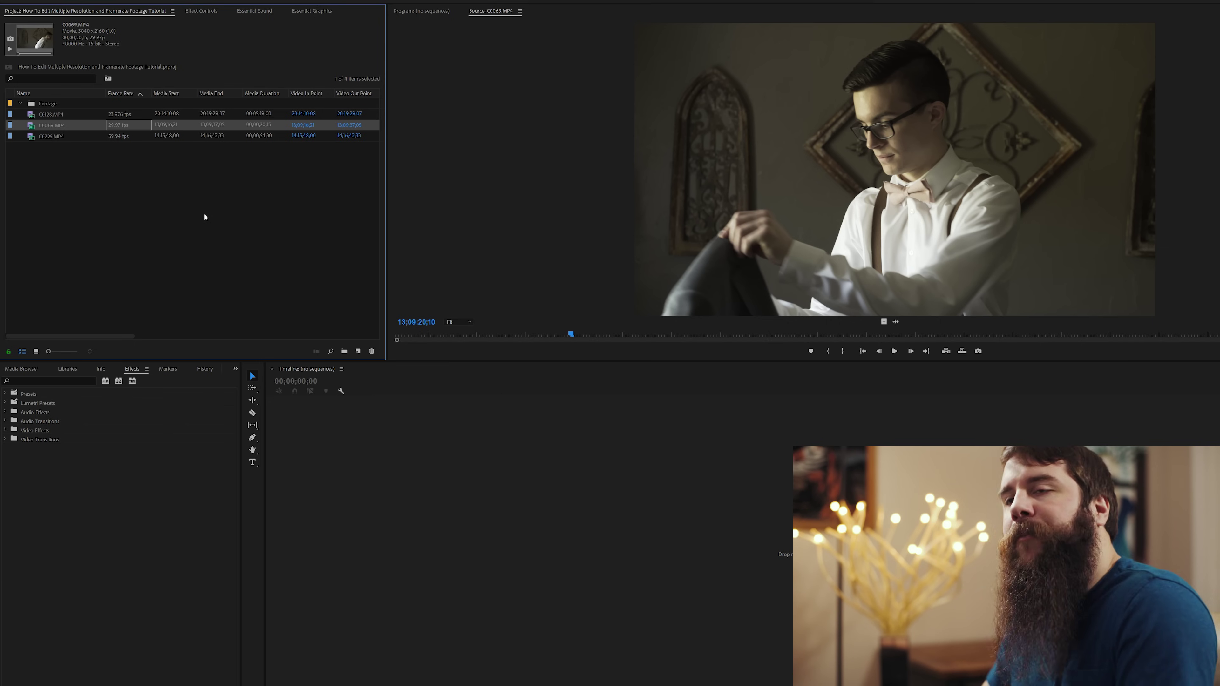
double_click(39, 140)
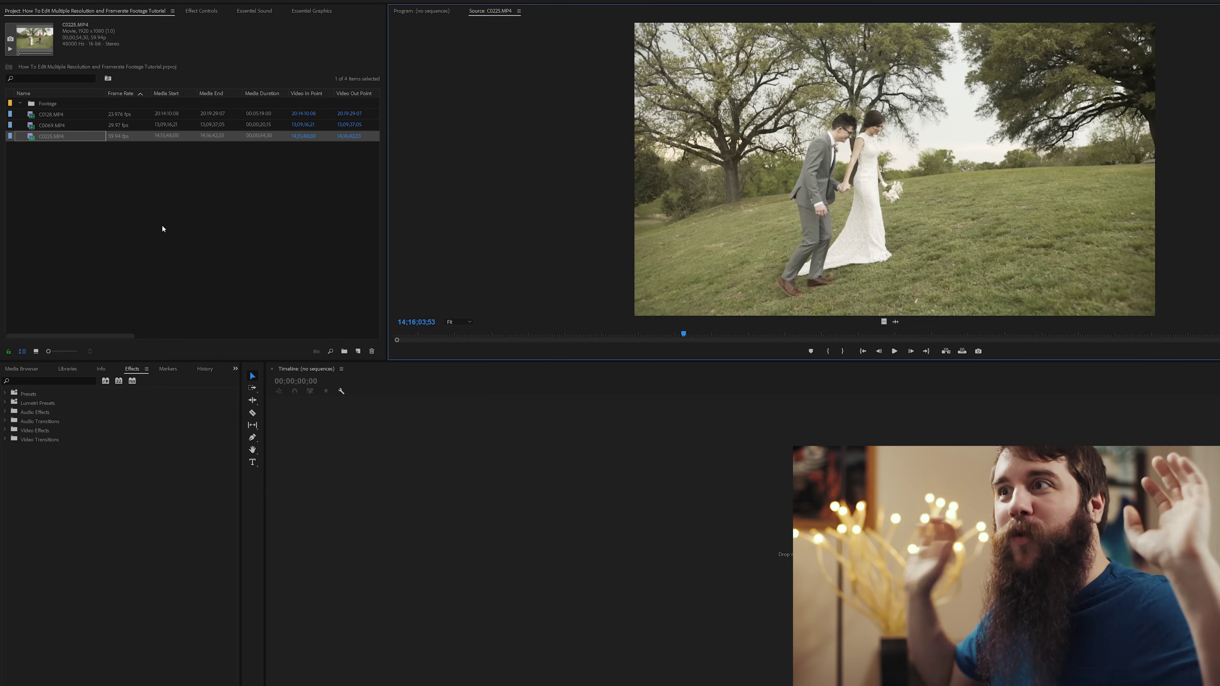
click(164, 229)
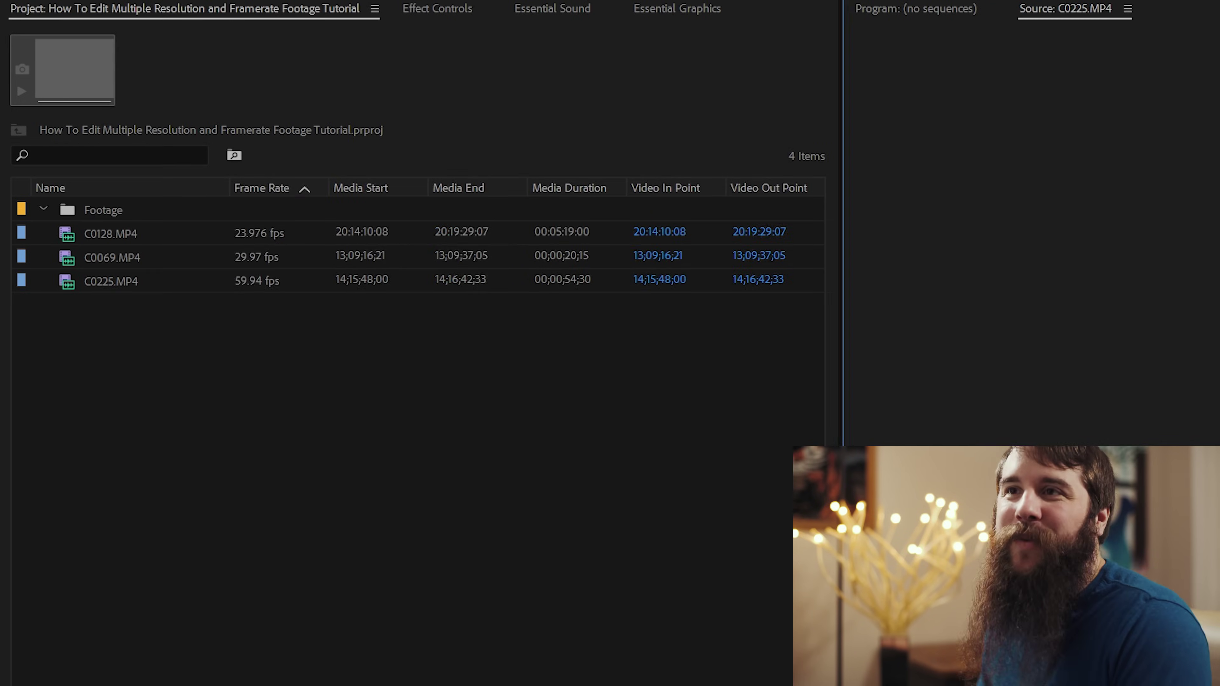
Step: Show the Video Info column and compare resolutions: C0128 at 3840 x 2160, C0225 at 1920 x 1080
drag(106, 335, 190, 335)
drag(480, 350, 513, 350)
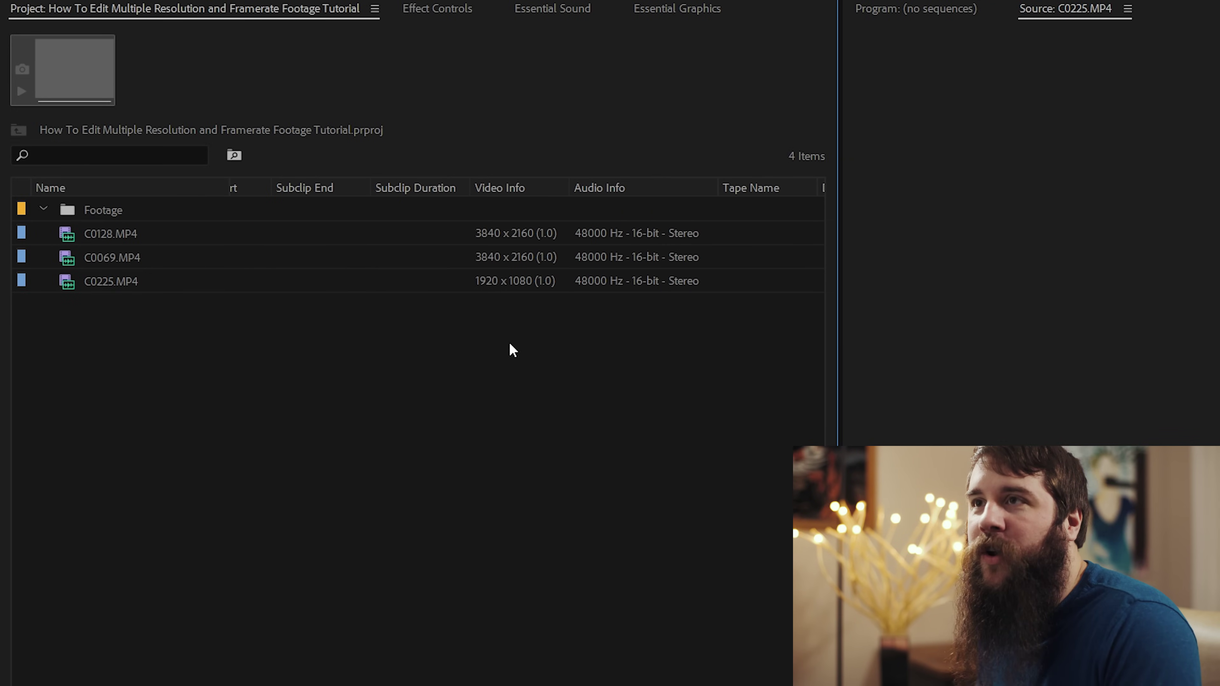
click(131, 267)
click(133, 238)
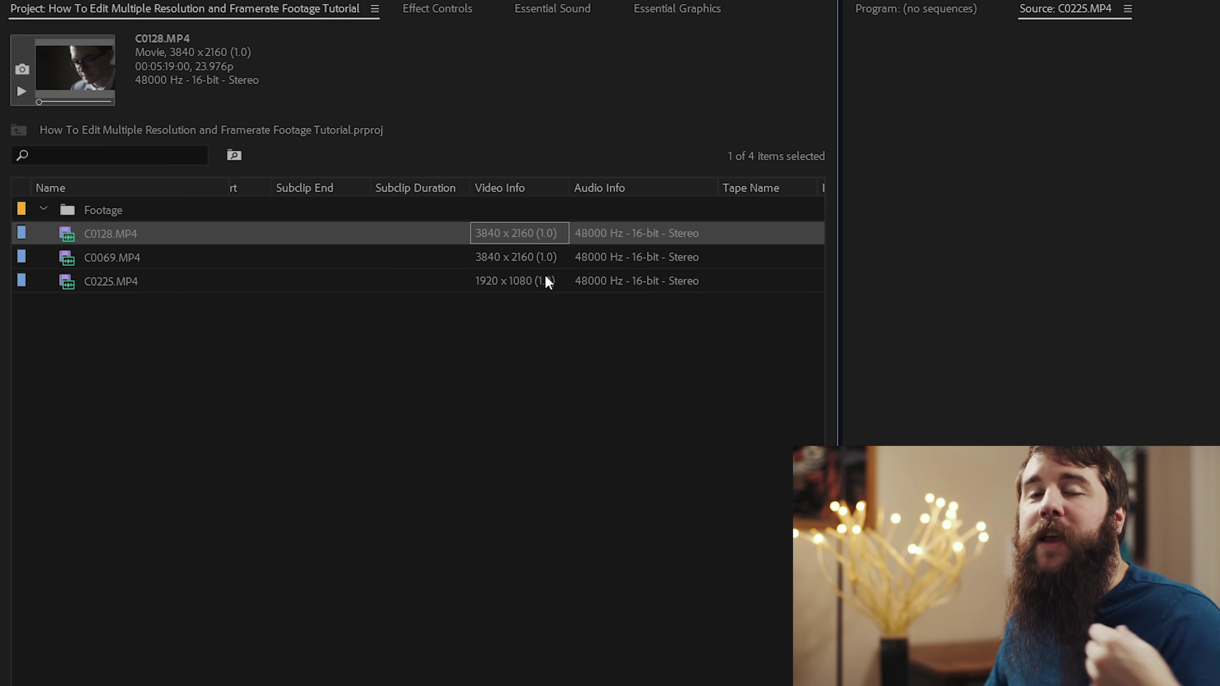
mouse_move(548, 282)
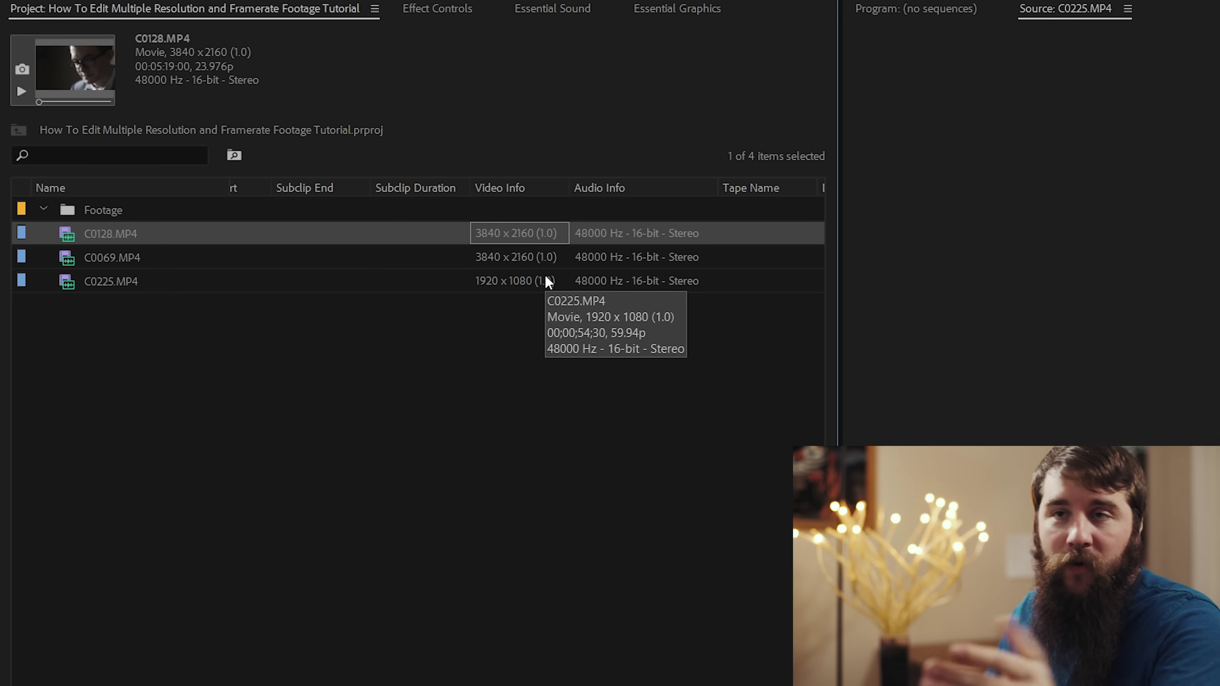
click(533, 283)
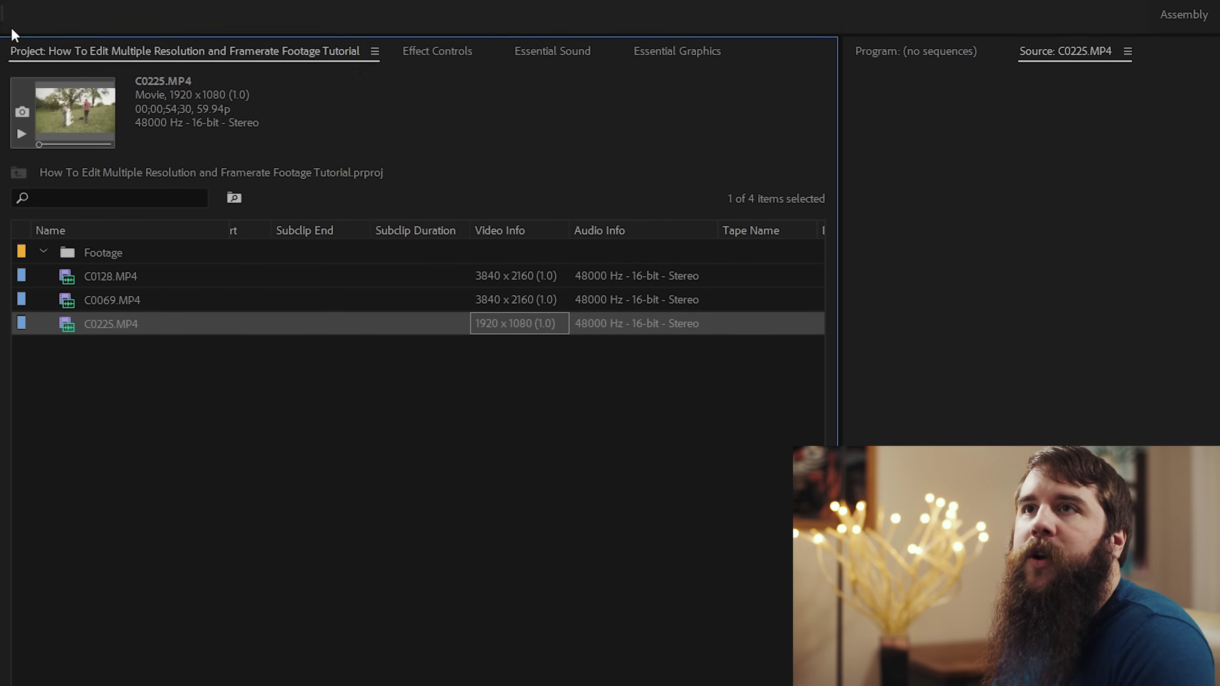
click(12, 10)
Step: Create sequence 'Framerate Tutorial' from the RED R3D > HD 4K > 4K HD 16x9 23.976 preset
mouse_move(68, 32)
click(342, 69)
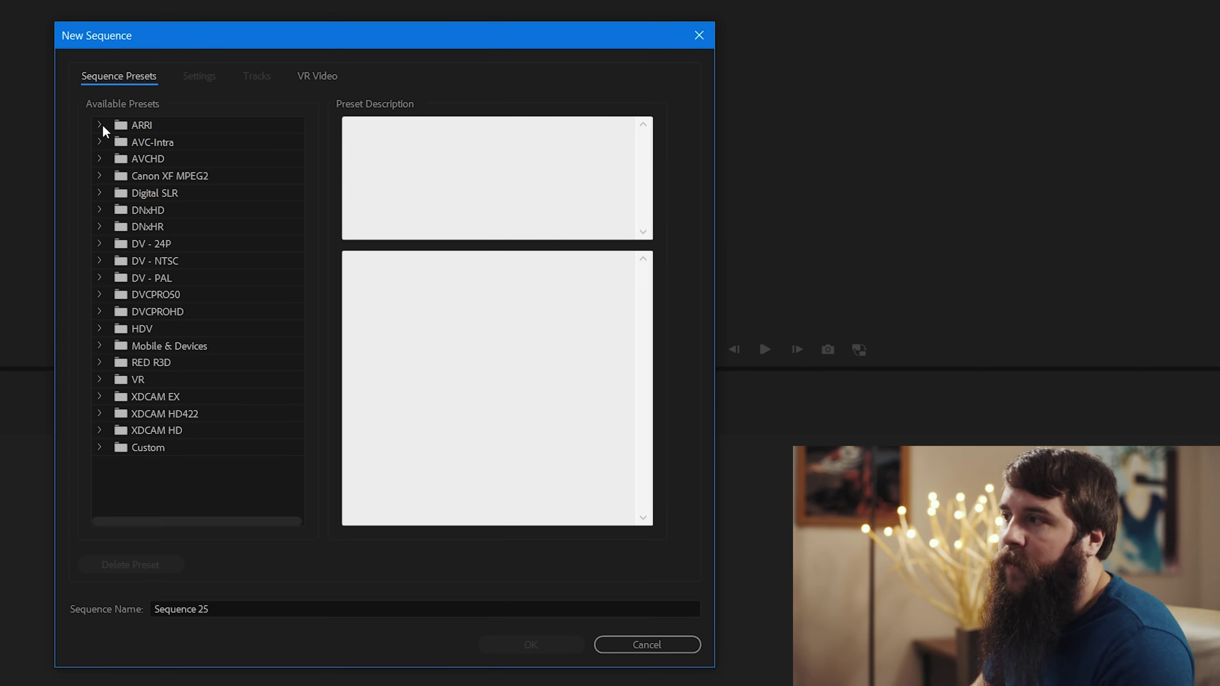
click(124, 367)
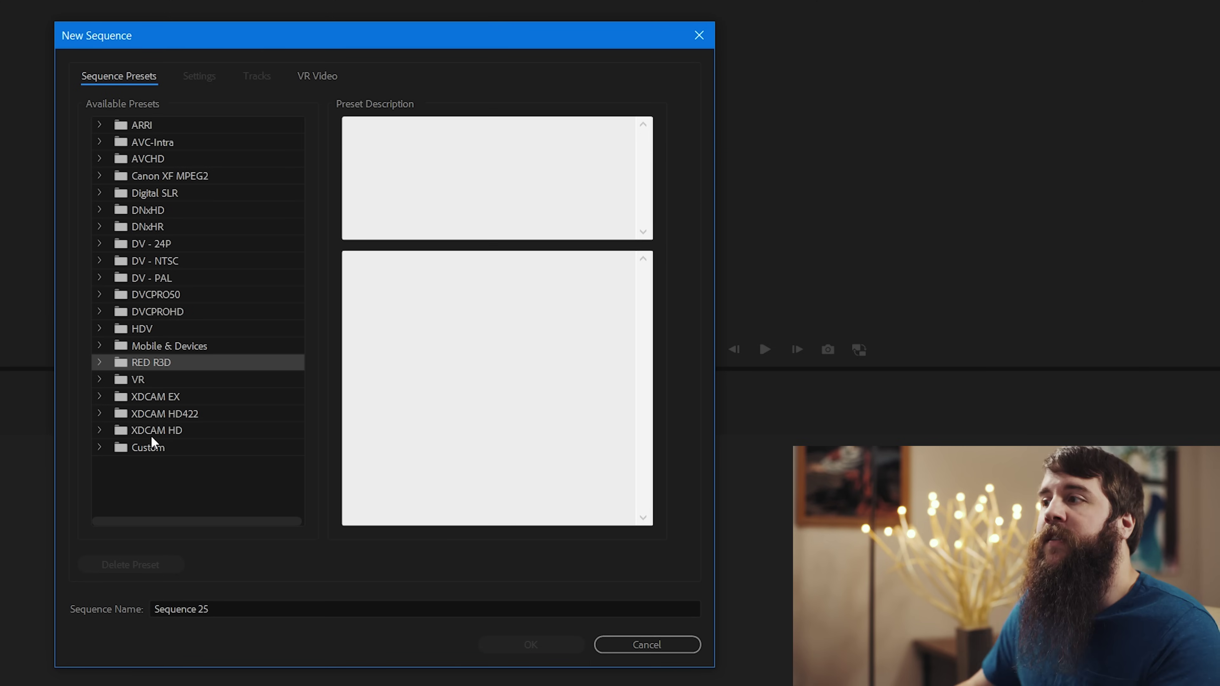
click(100, 362)
scroll(173, 462, down, 2)
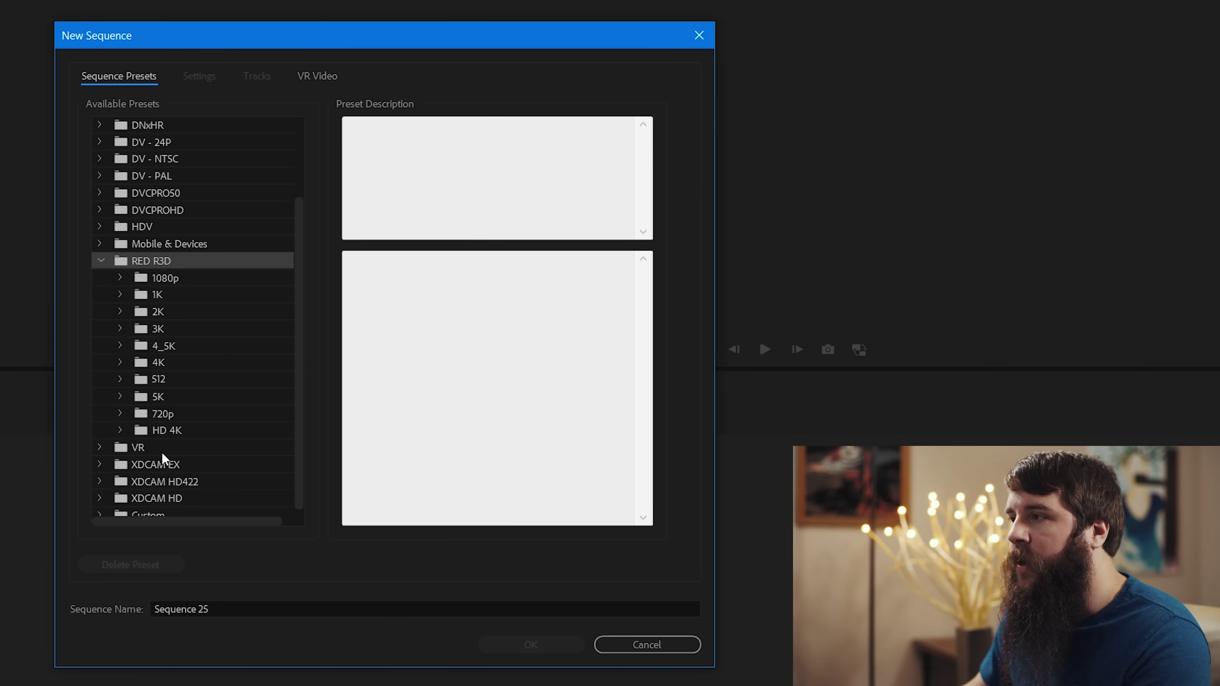
click(159, 431)
click(121, 430)
scroll(176, 436, down, 1)
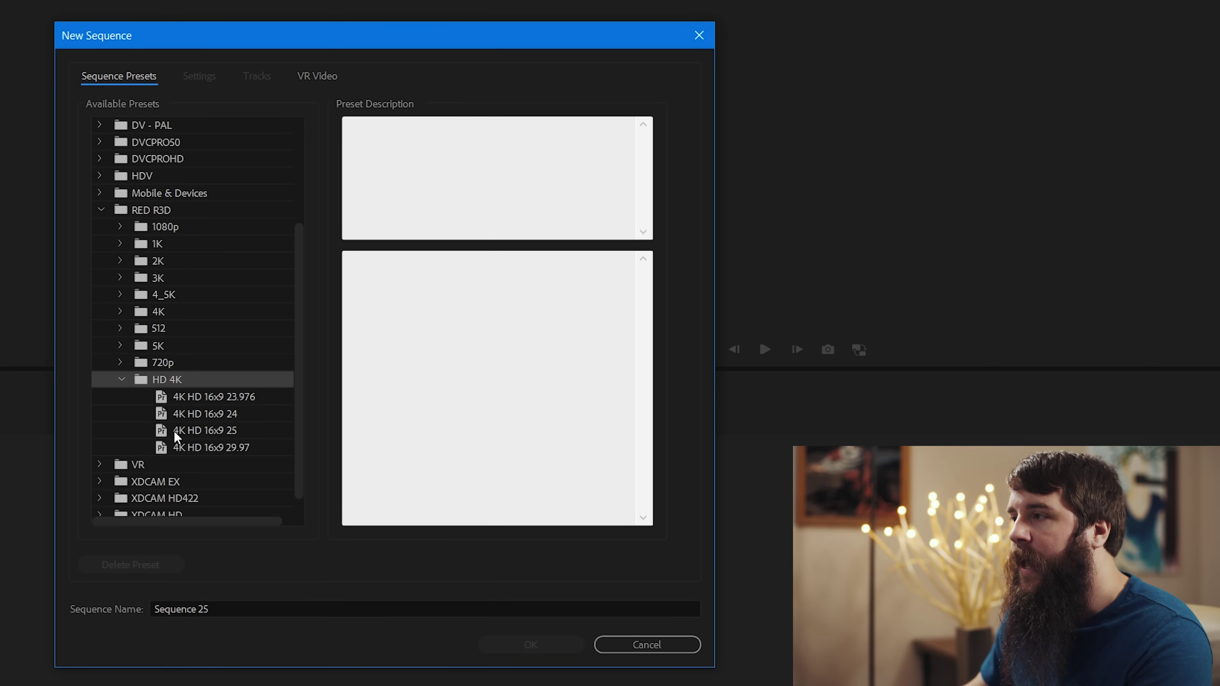
click(229, 399)
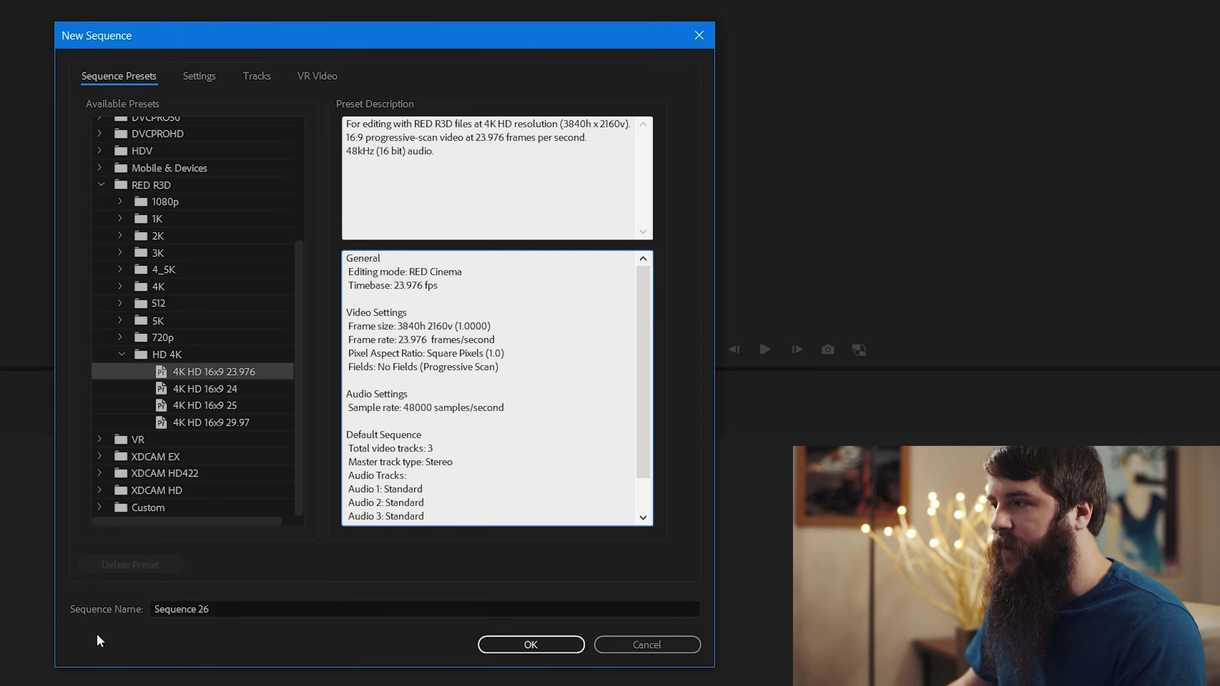
click(240, 608)
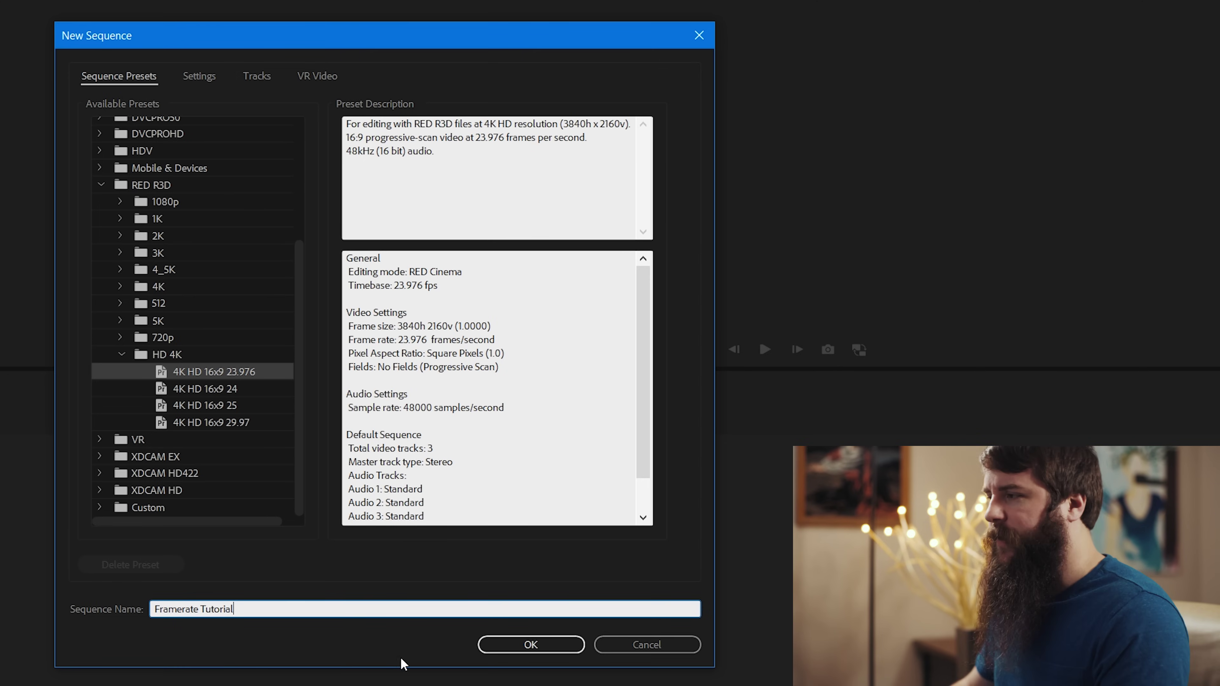
click(559, 646)
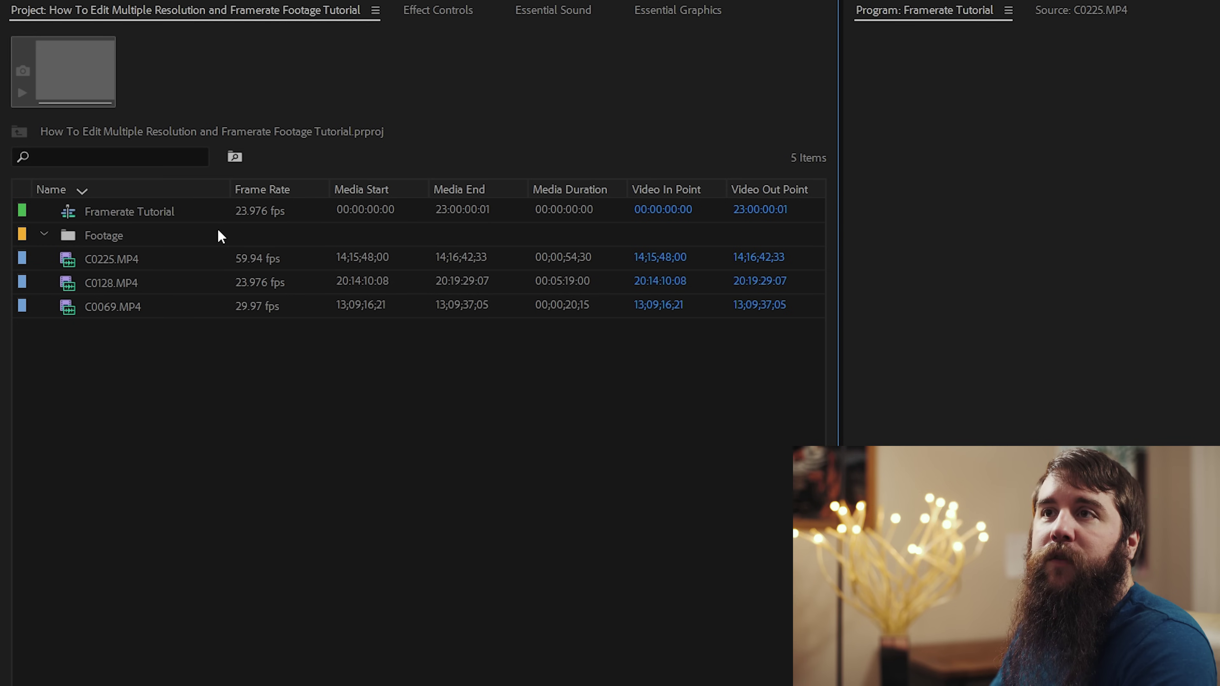
Step: Place C0128.MP4 into the Framerate Tutorial sequence and play it back
click(256, 287)
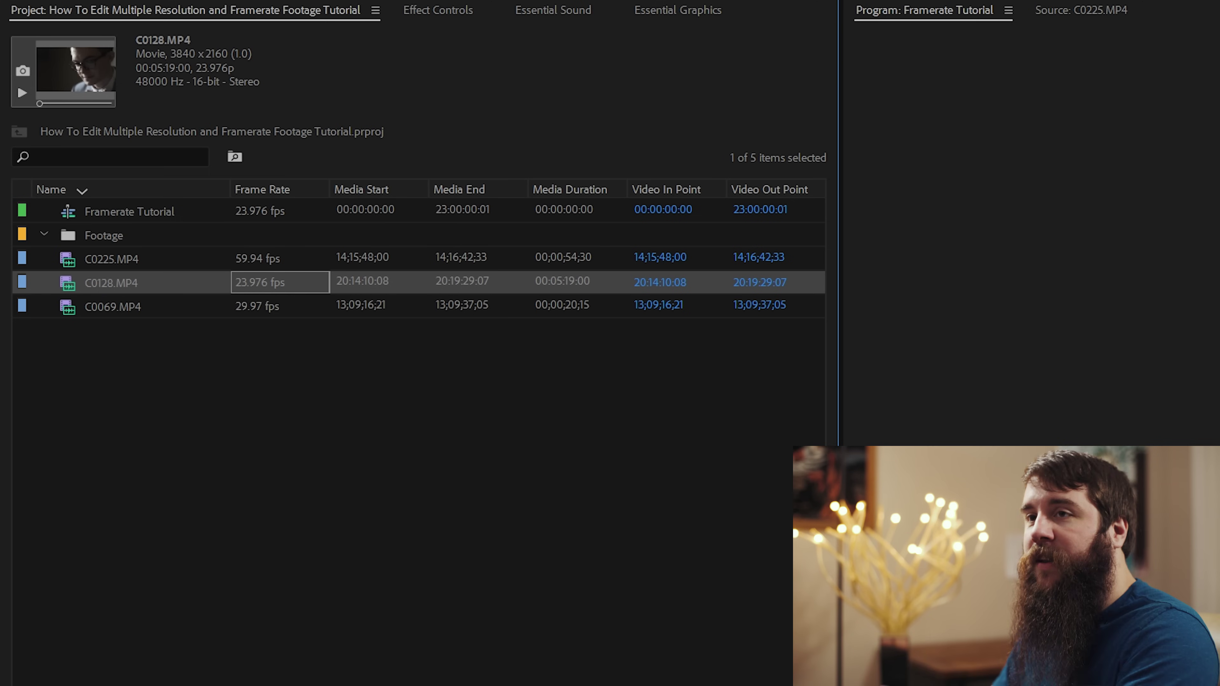
drag(46, 178, 512, 591)
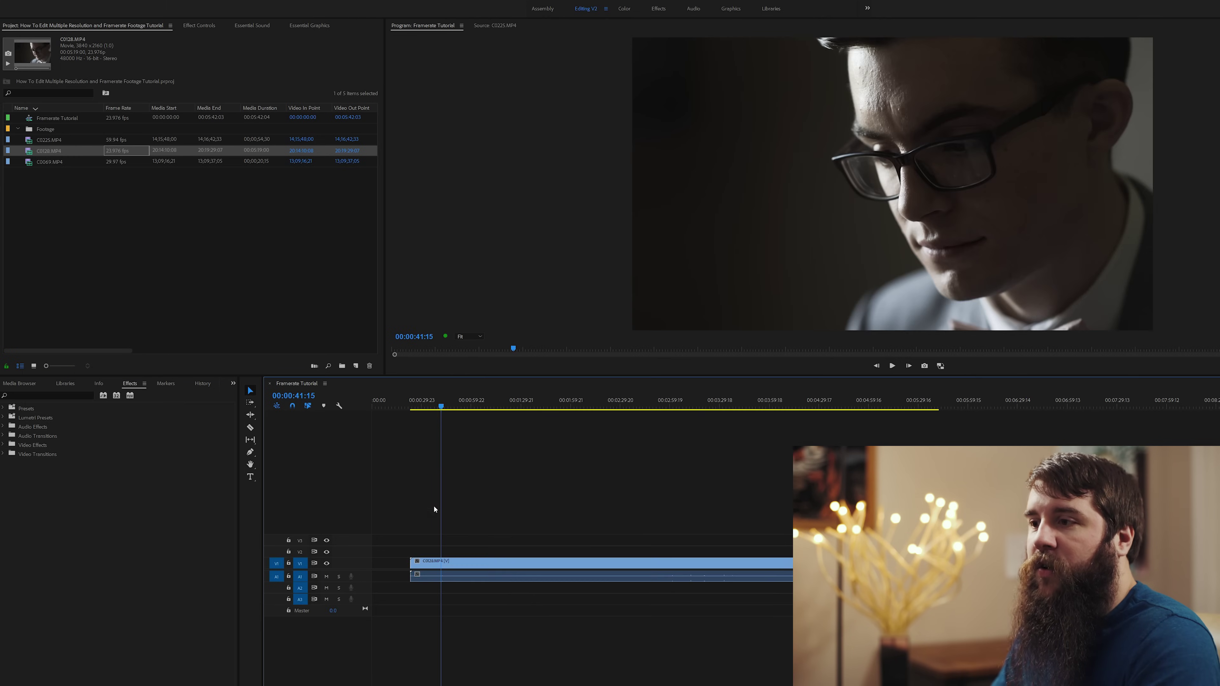
click(454, 407)
key(space)
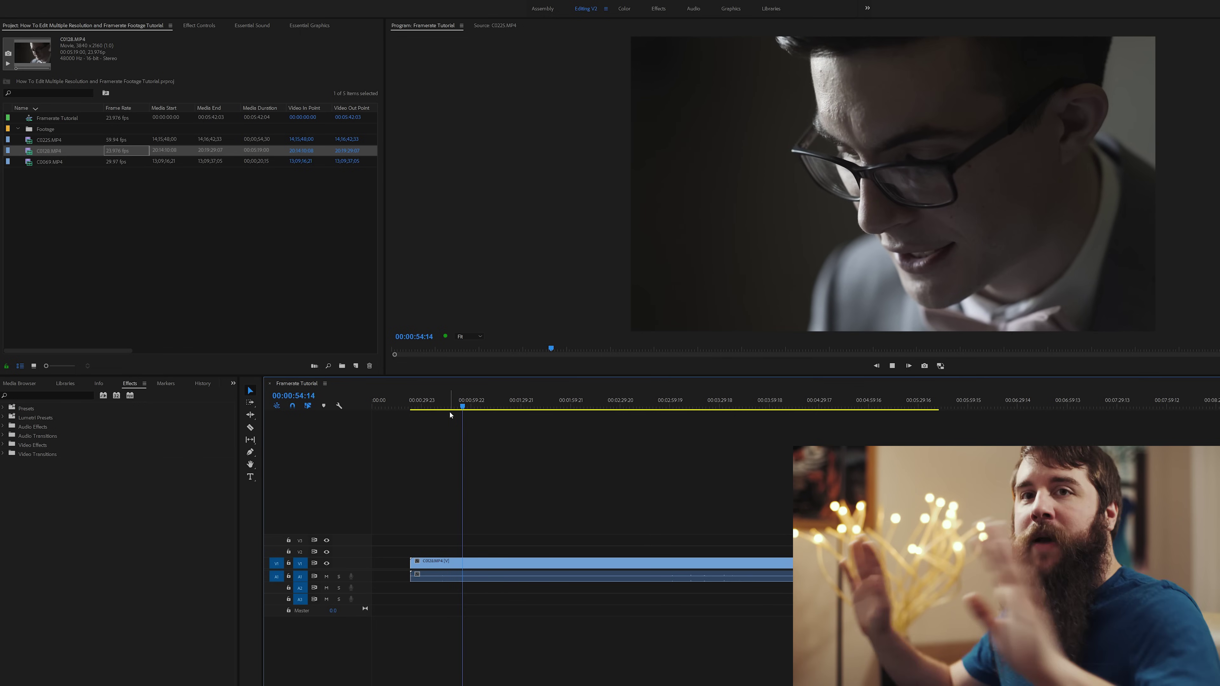
key(space)
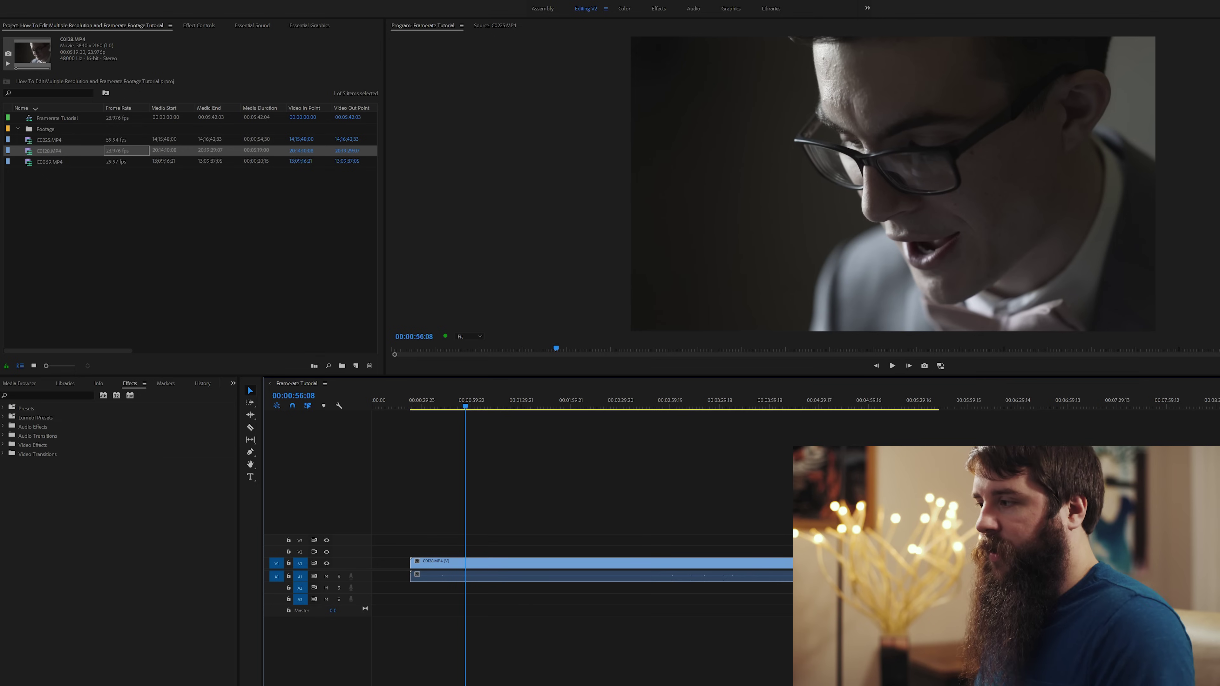
Step: Trim the end of C0128 so the sequence runs 00:01:07:16
drag(939, 563, 483, 564)
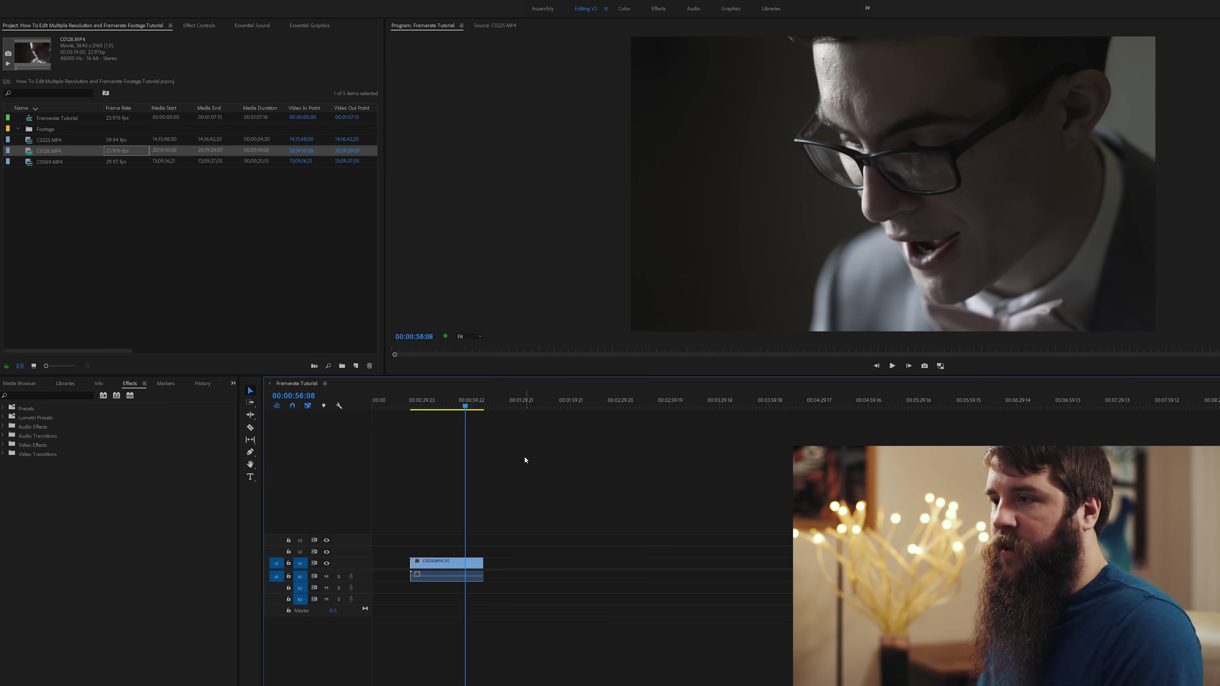
click(491, 406)
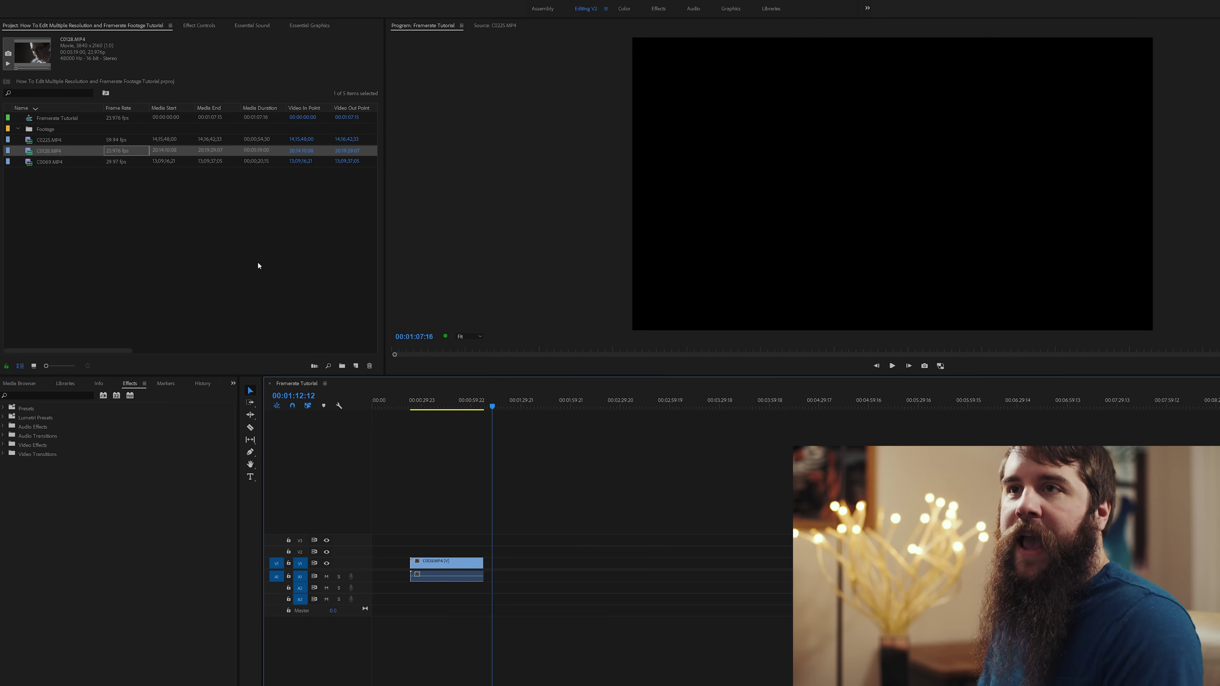
click(32, 163)
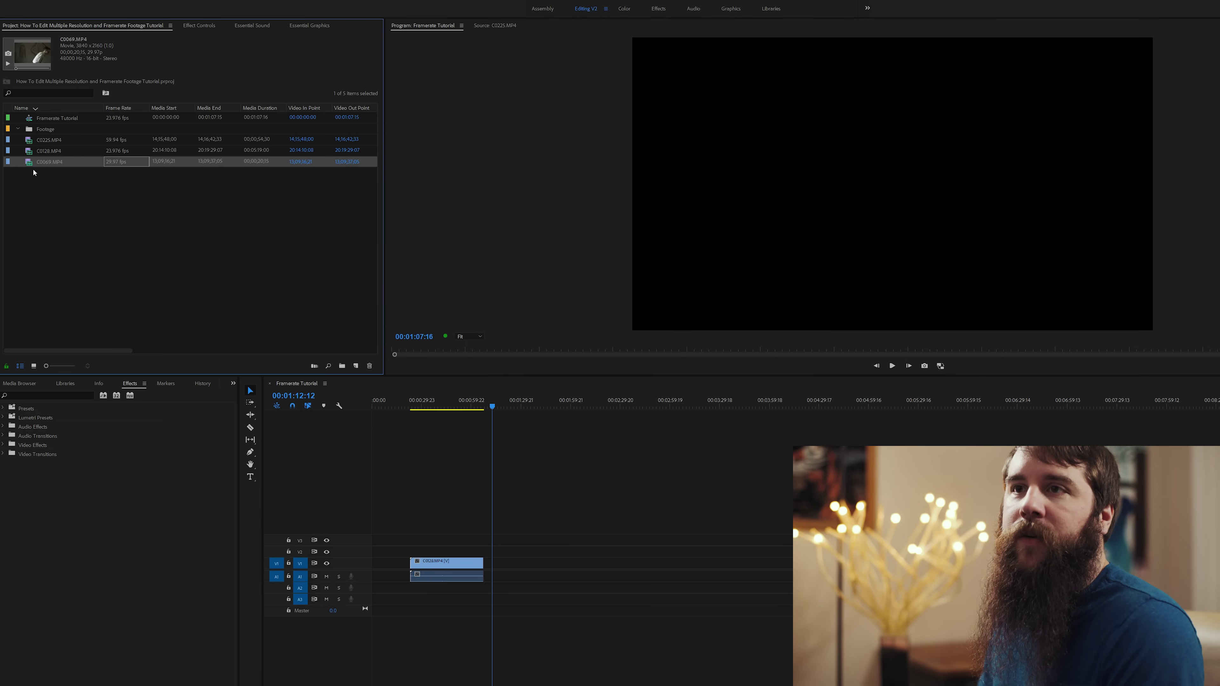
Step: Add C0069.MP4 after C0128 on V1, extending the sequence to 00:01:40:22, and preview it
drag(326, 329, 507, 563)
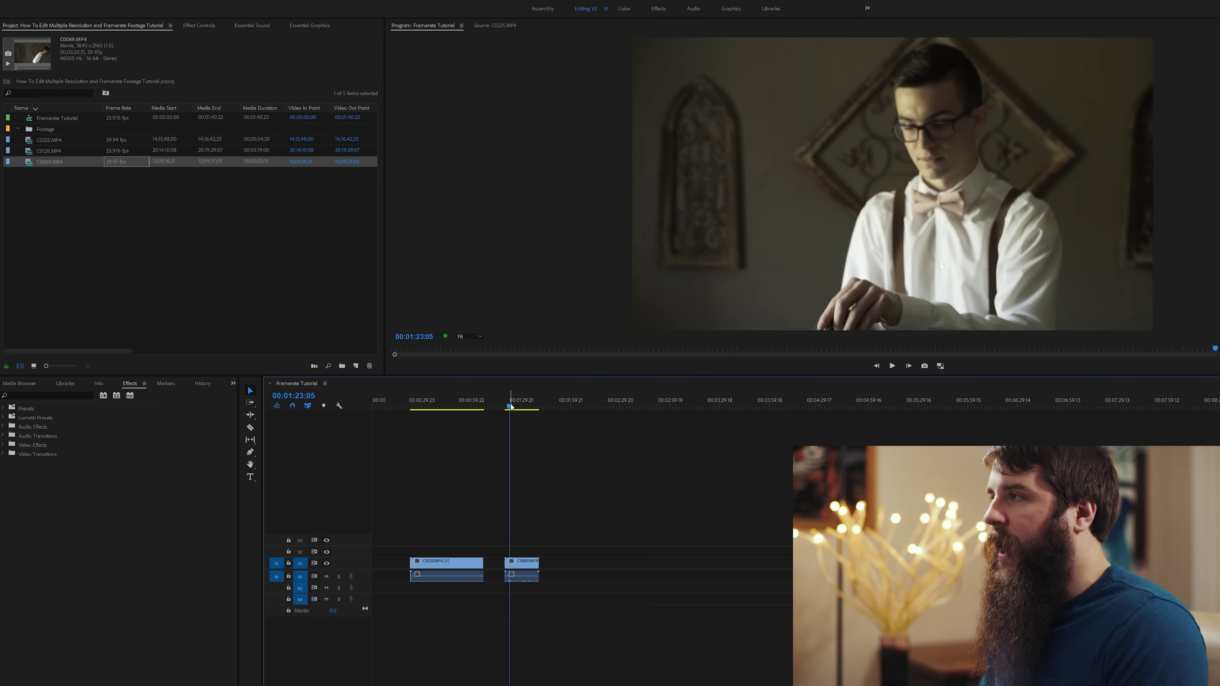
key(space)
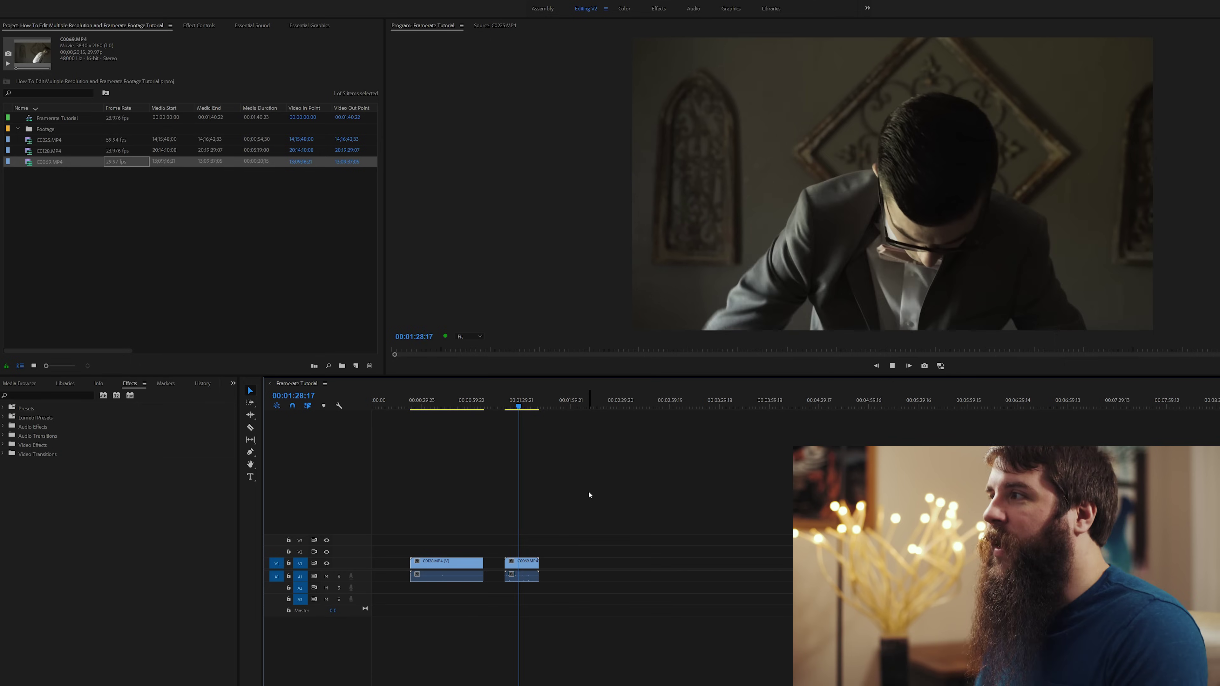
key(space)
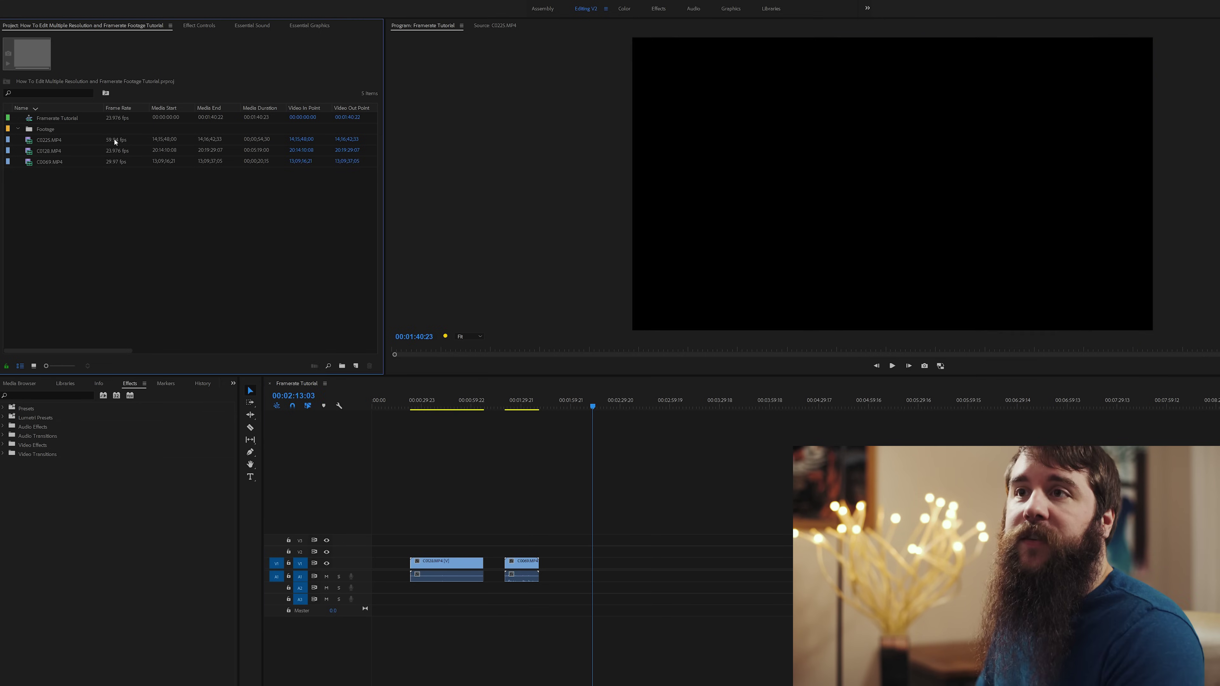
Step: Add C0225.MP4 after C0069 on V1 and preview it by scrubbing into the wedding clip
click(106, 142)
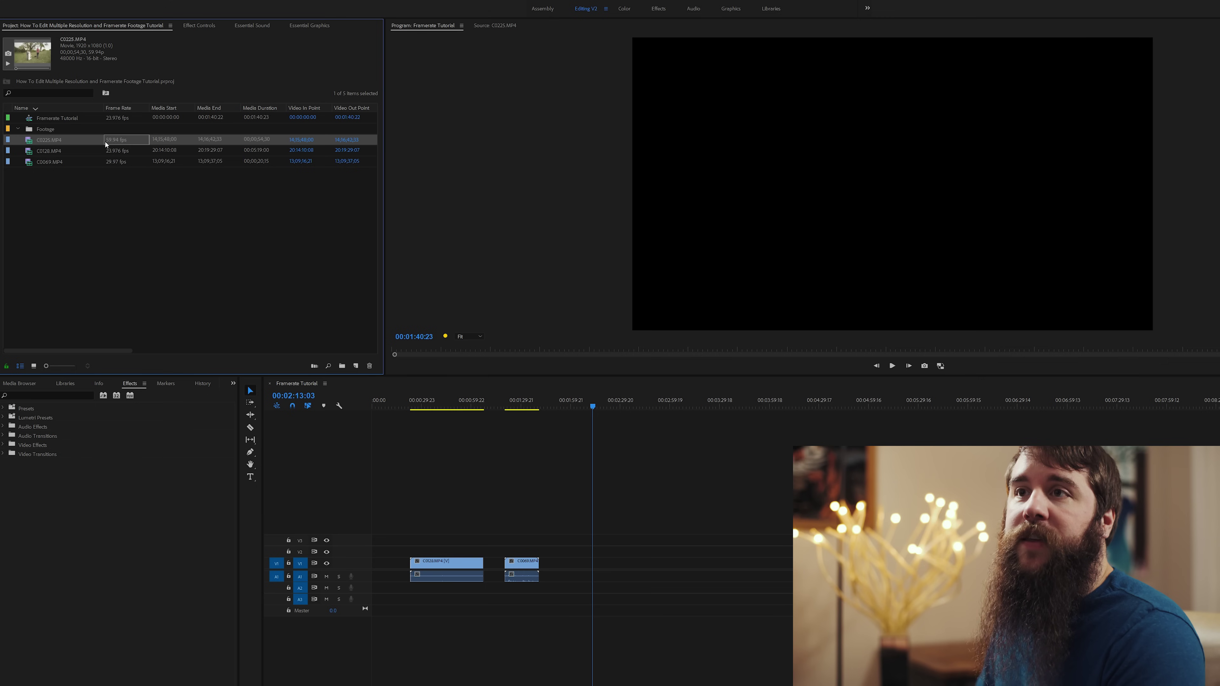
drag(236, 227, 574, 569)
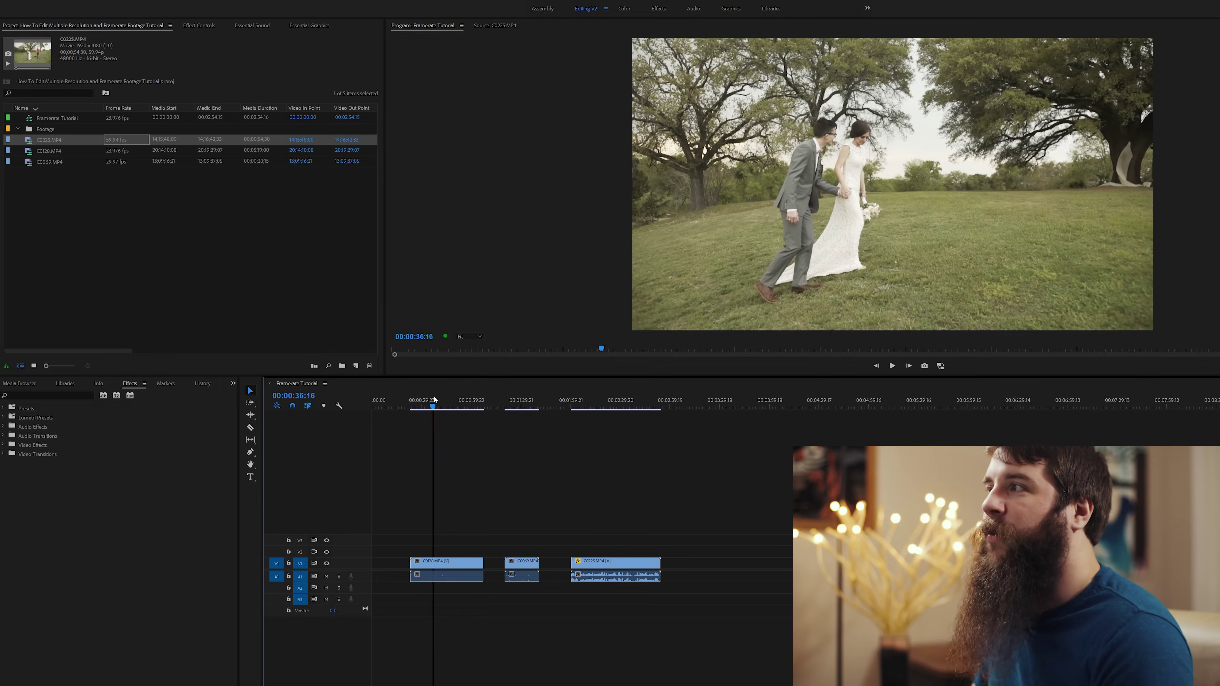
key(space)
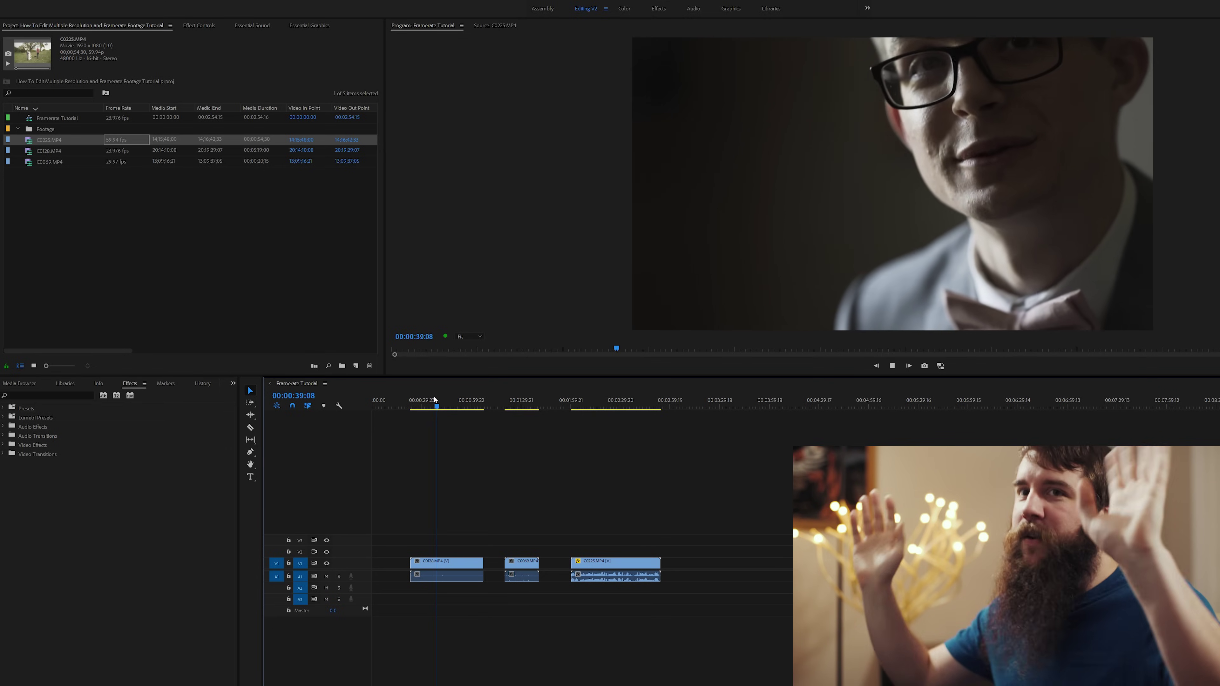
drag(435, 400, 592, 406)
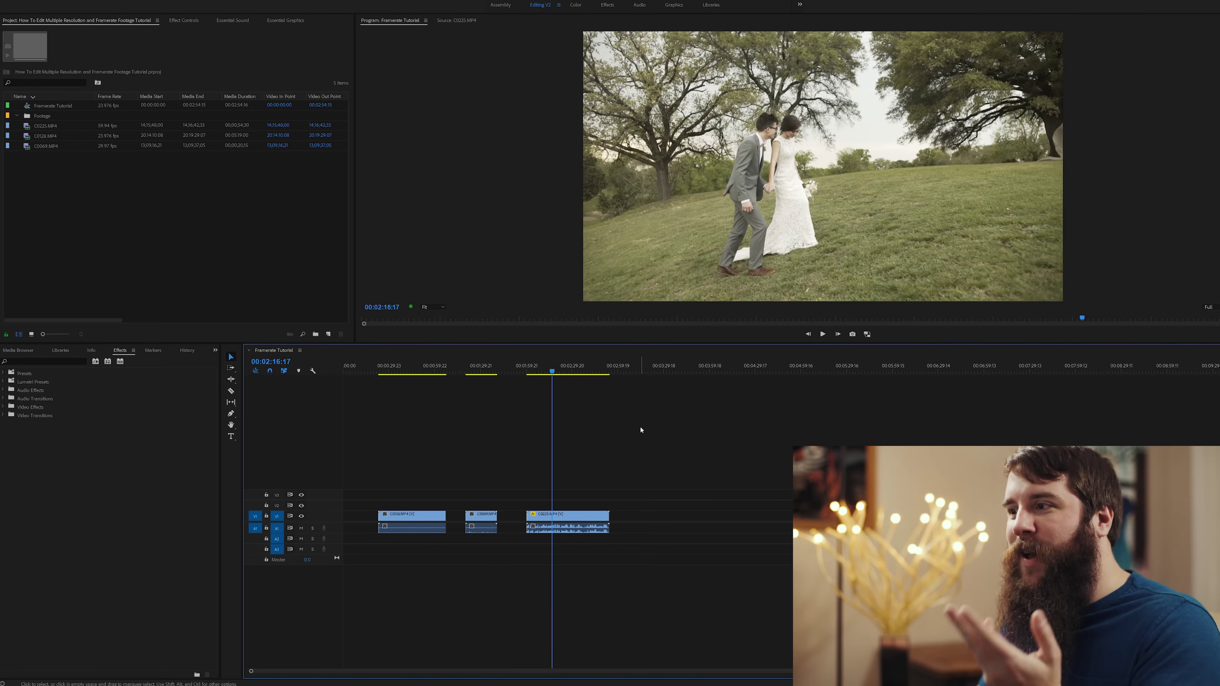
click(547, 372)
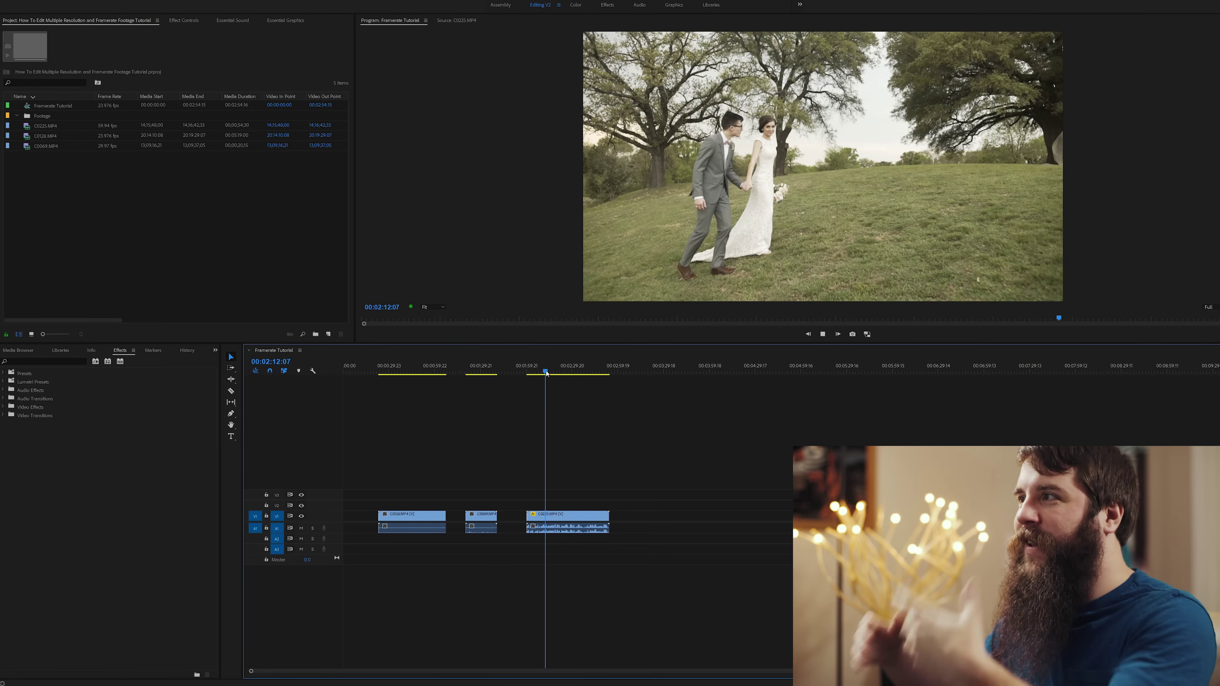
key(space)
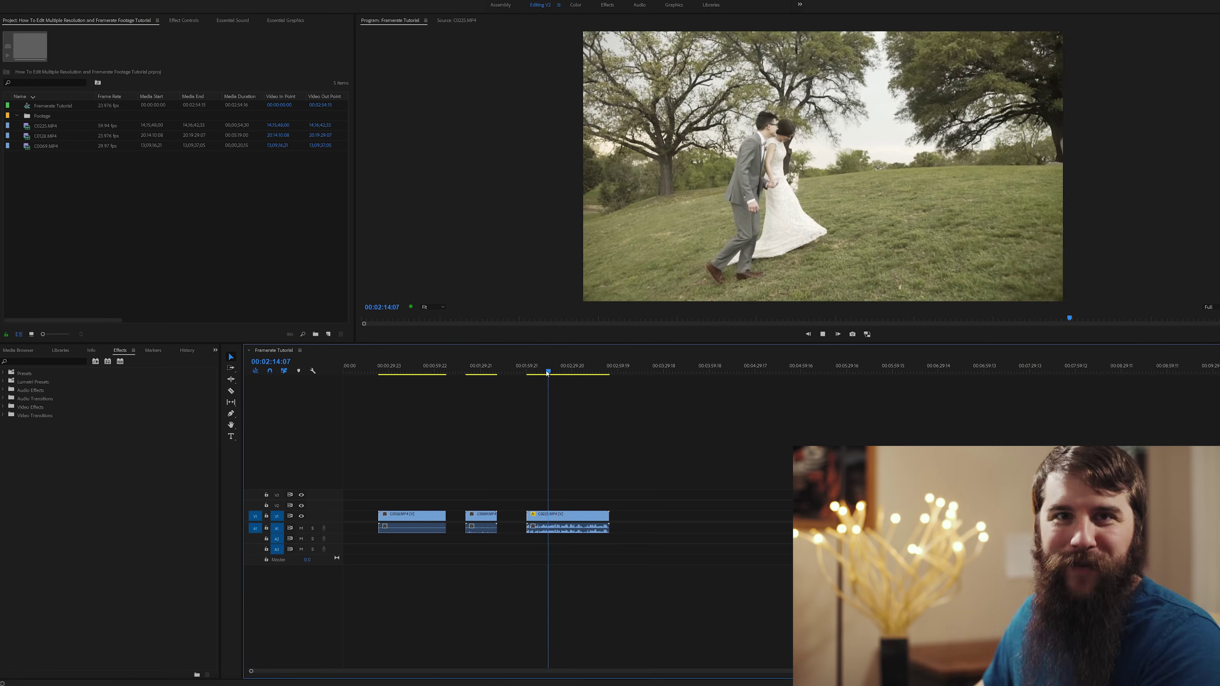
key(space)
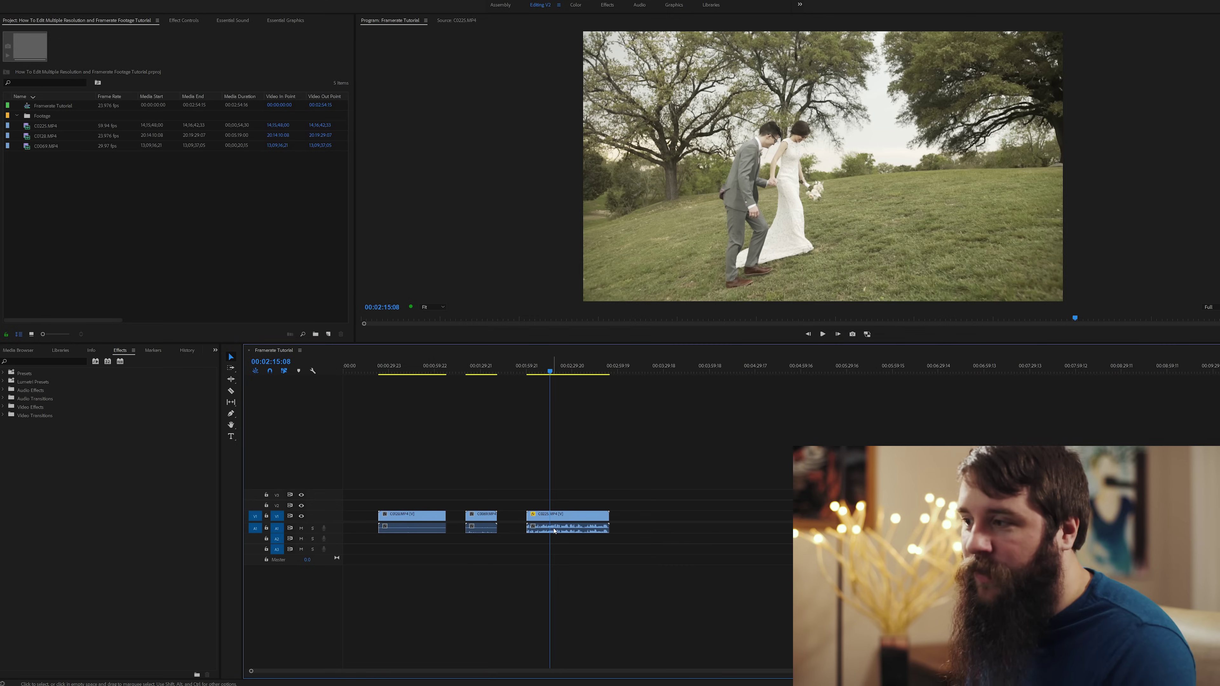
right_click(572, 514)
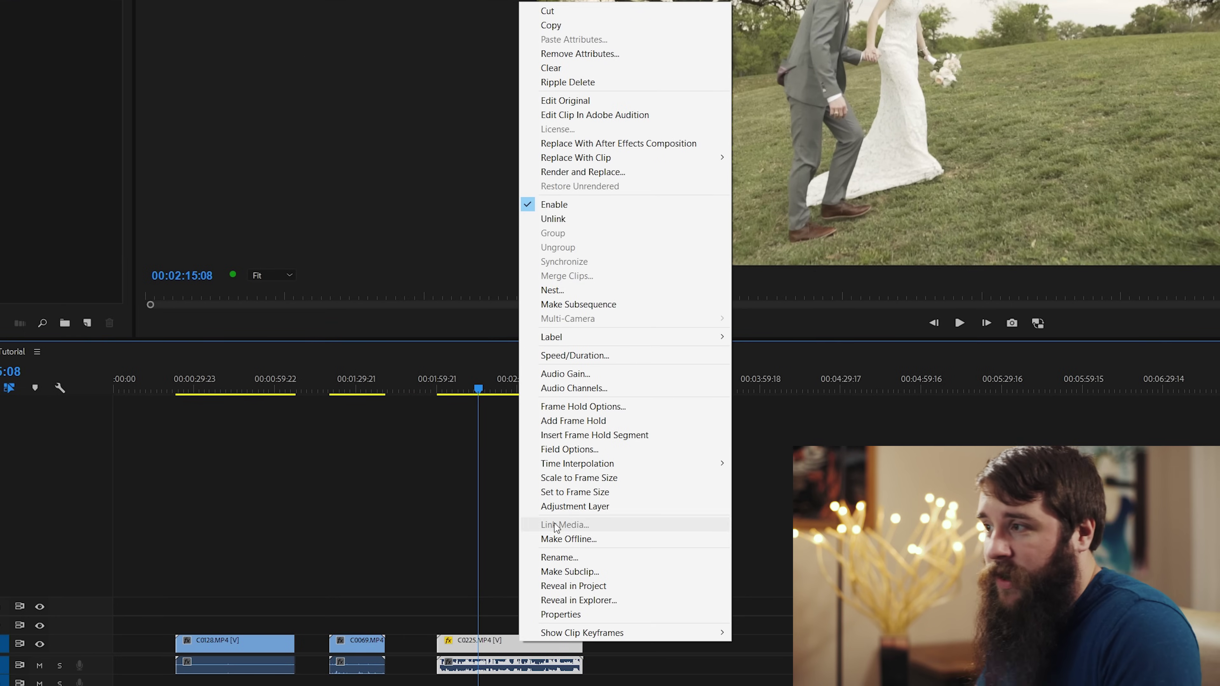
Step: Set C0225.MP4 to 40% speed via Speed/Duration and play the slowed clip
click(640, 355)
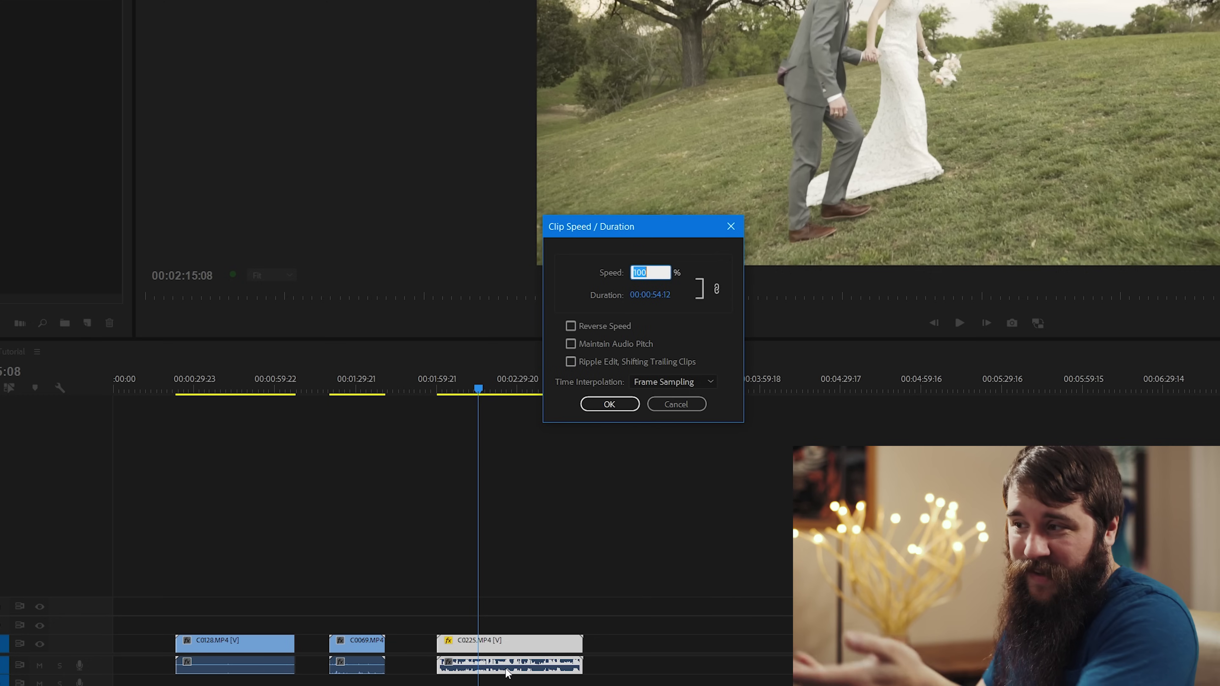
text(40)
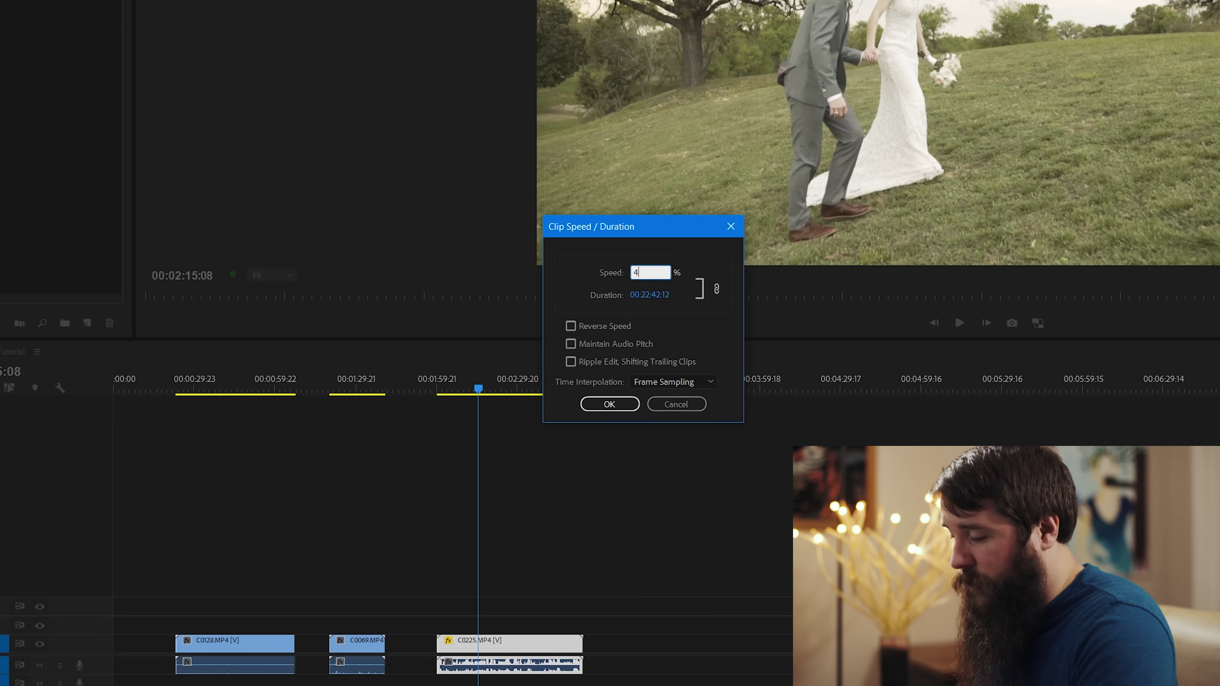
click(597, 404)
click(497, 389)
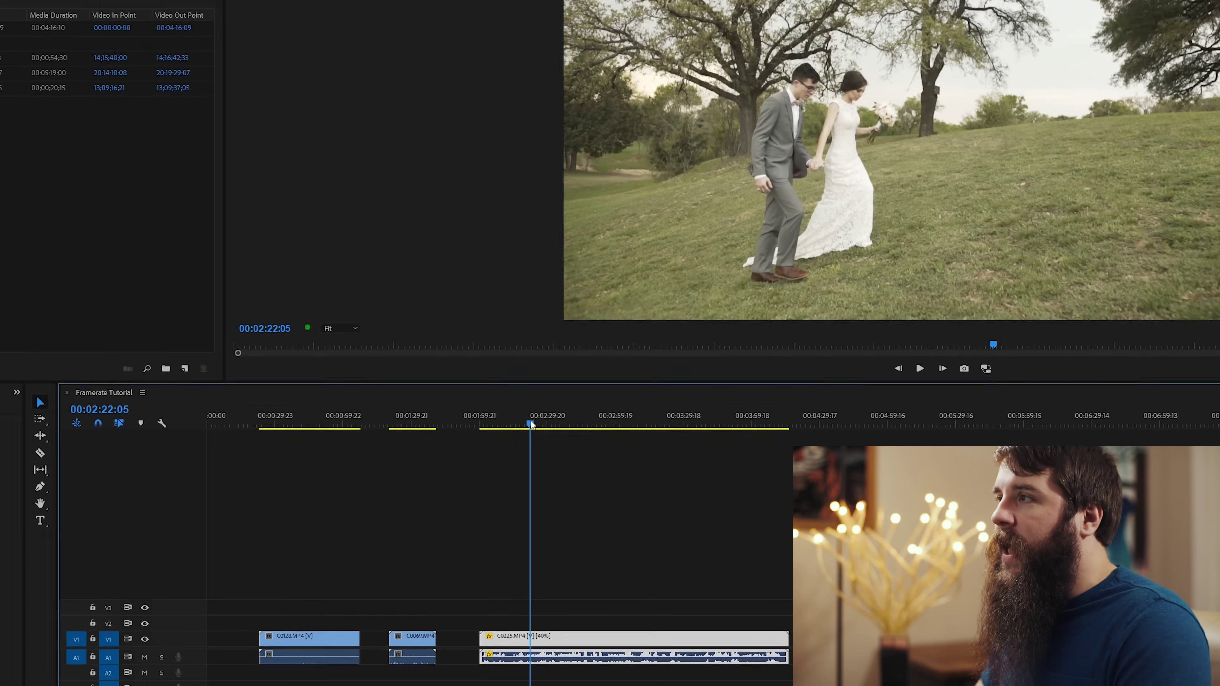
key(space)
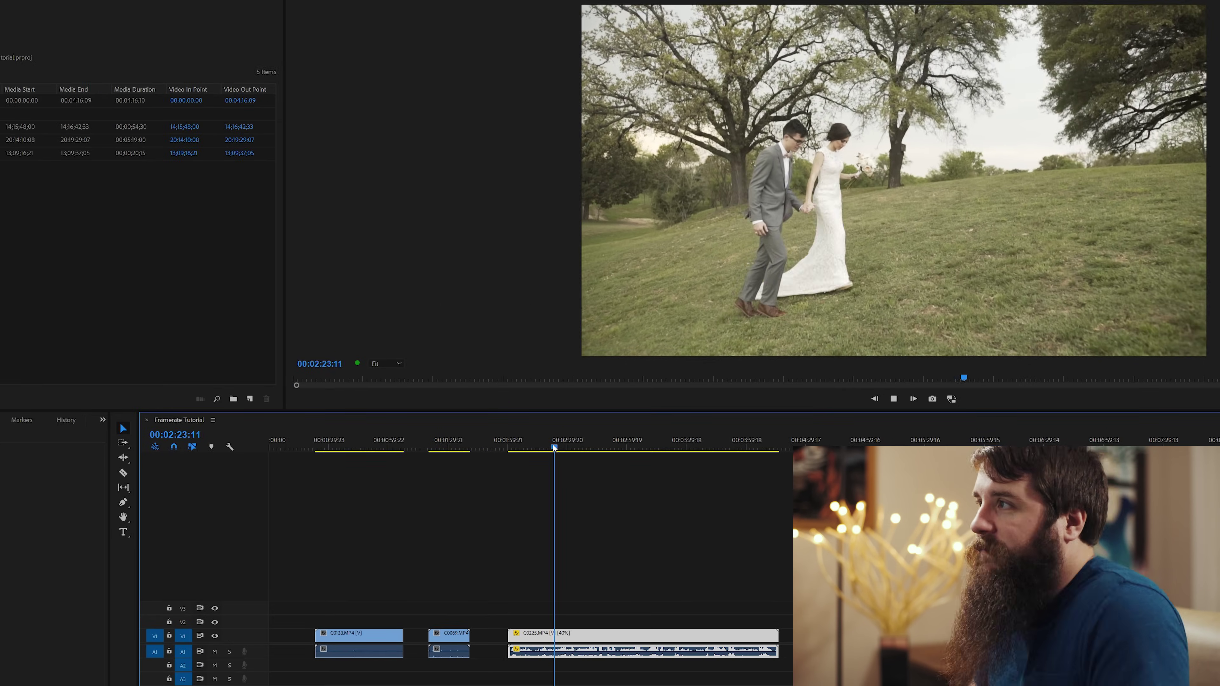
key(space)
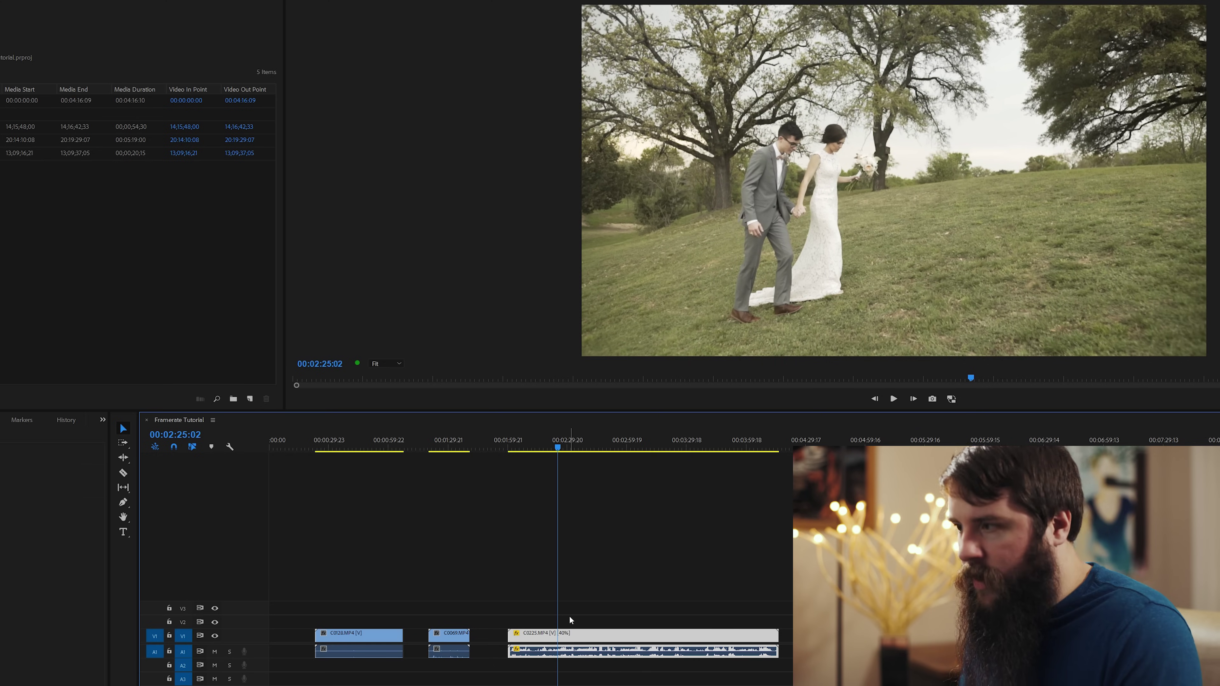
Step: Undo the 40% speed, then rate-stretch C0225 longer to 46.24% speed
key(ctrl+z)
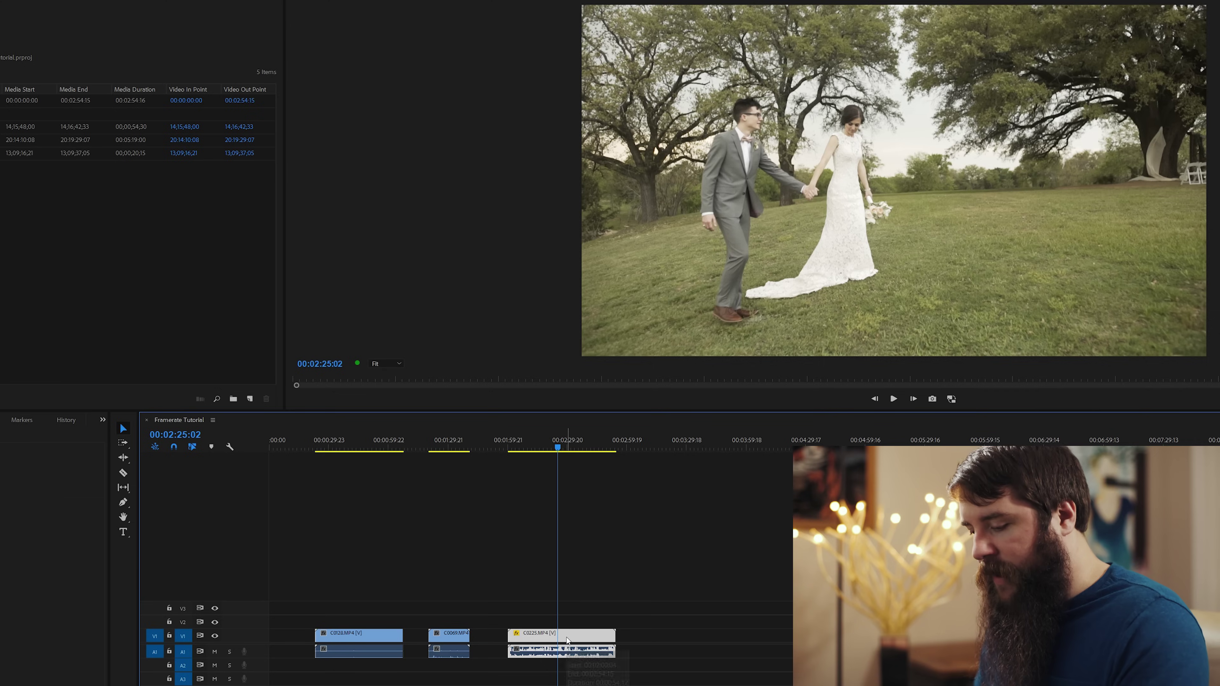
key(b)
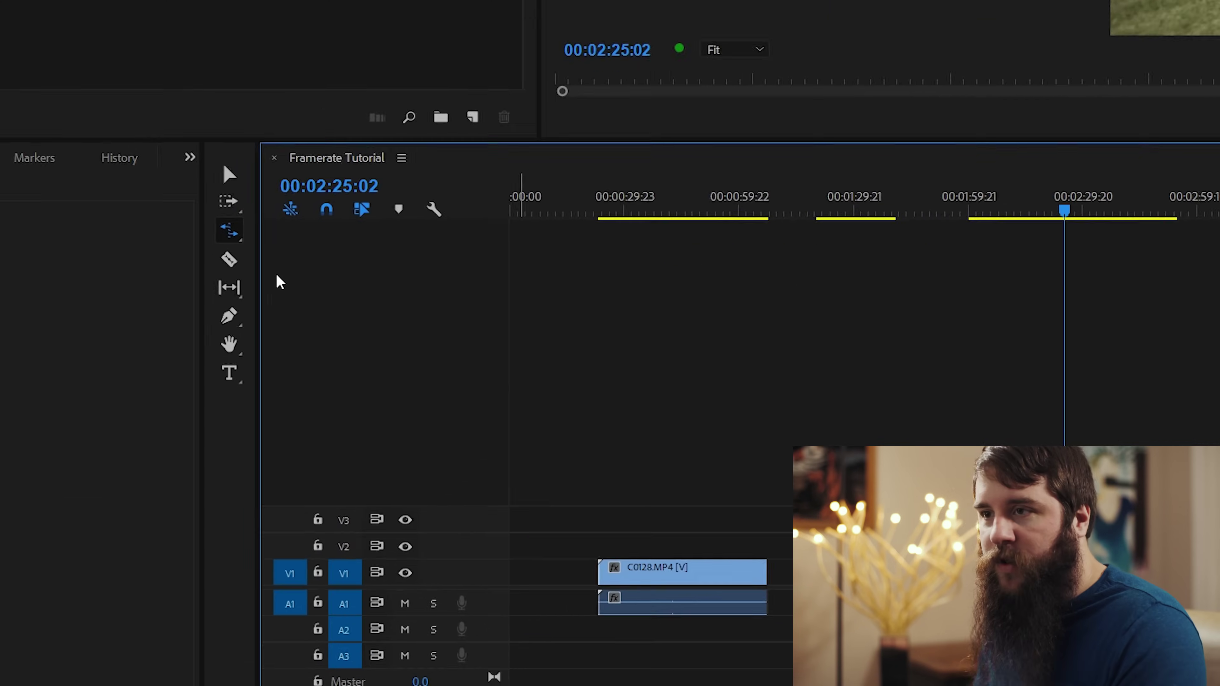
key(r)
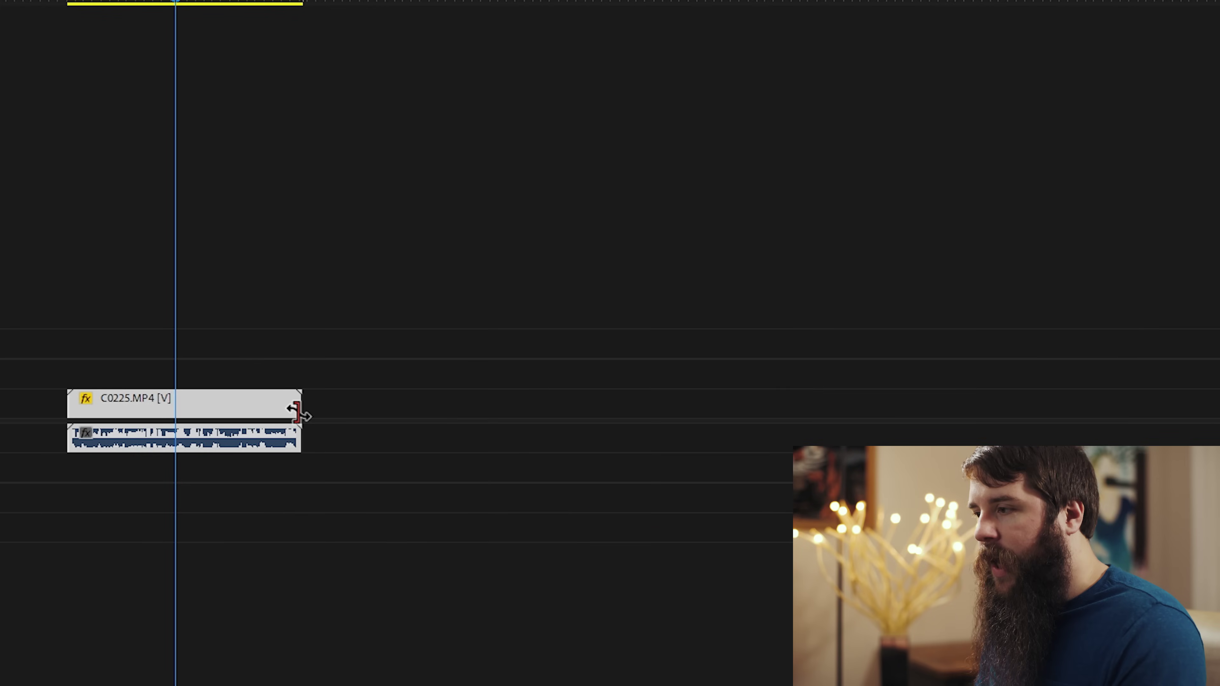
drag(297, 404, 568, 402)
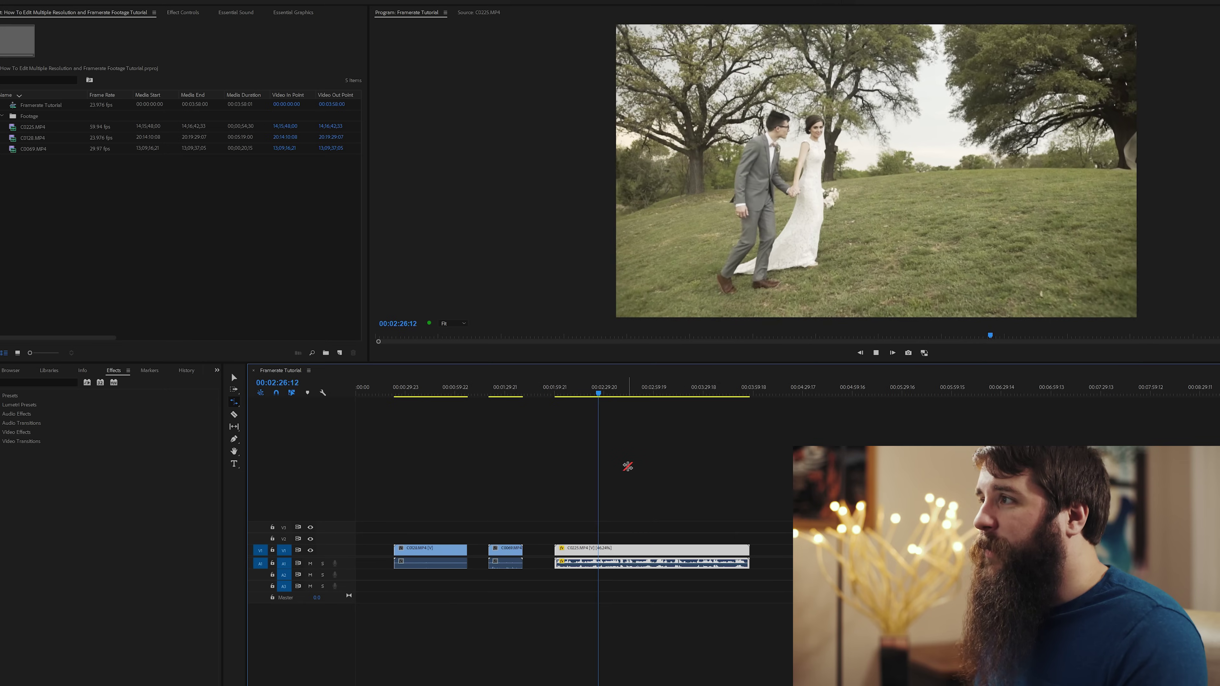
key(space)
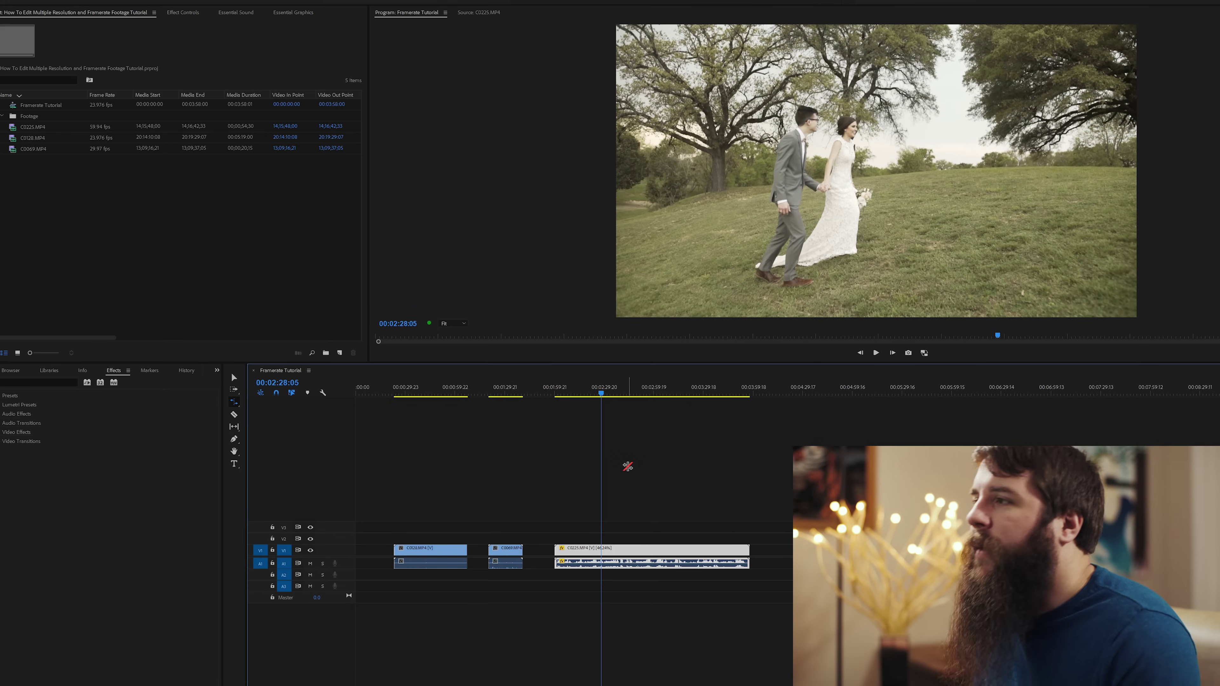
Step: Undo the rate stretch so the sequence runs 00:02:54:15 again
key(v)
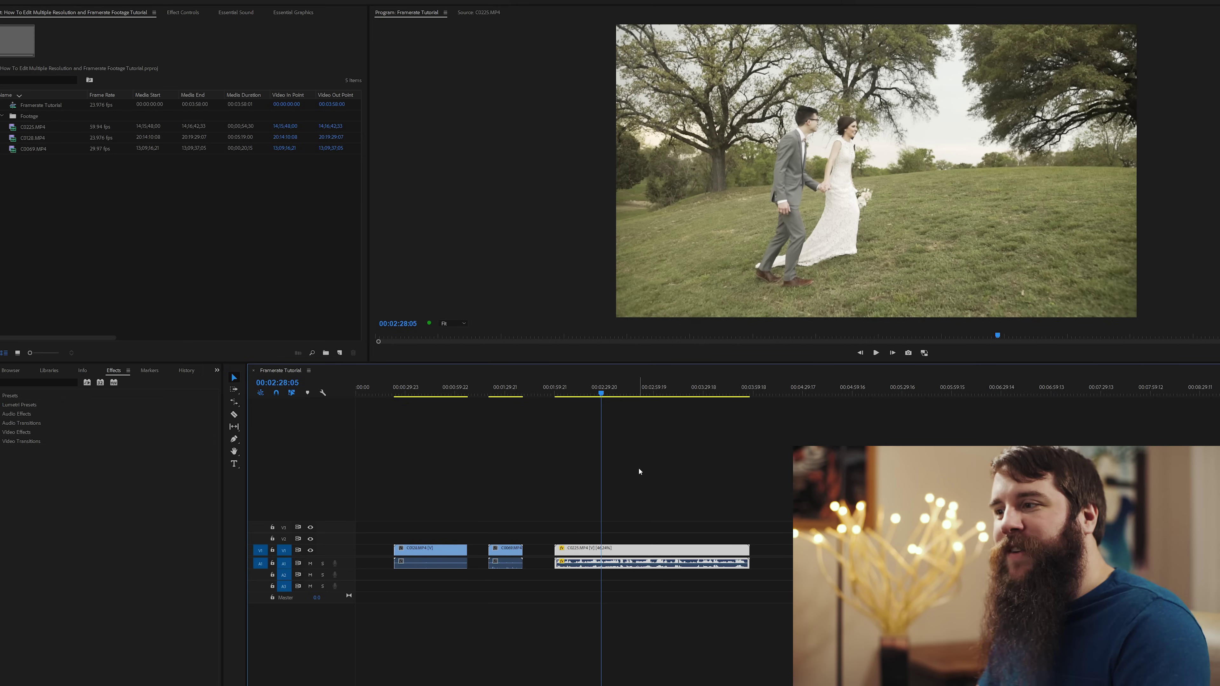
key(ctrl+z)
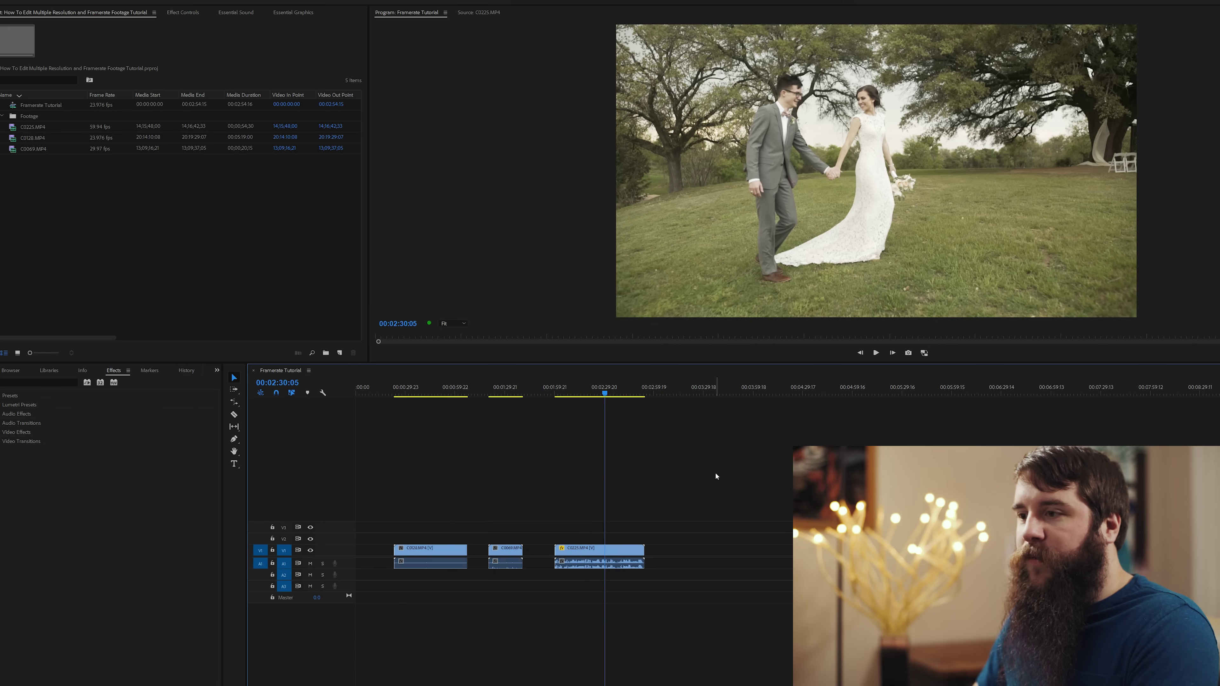
drag(716, 474, 449, 597)
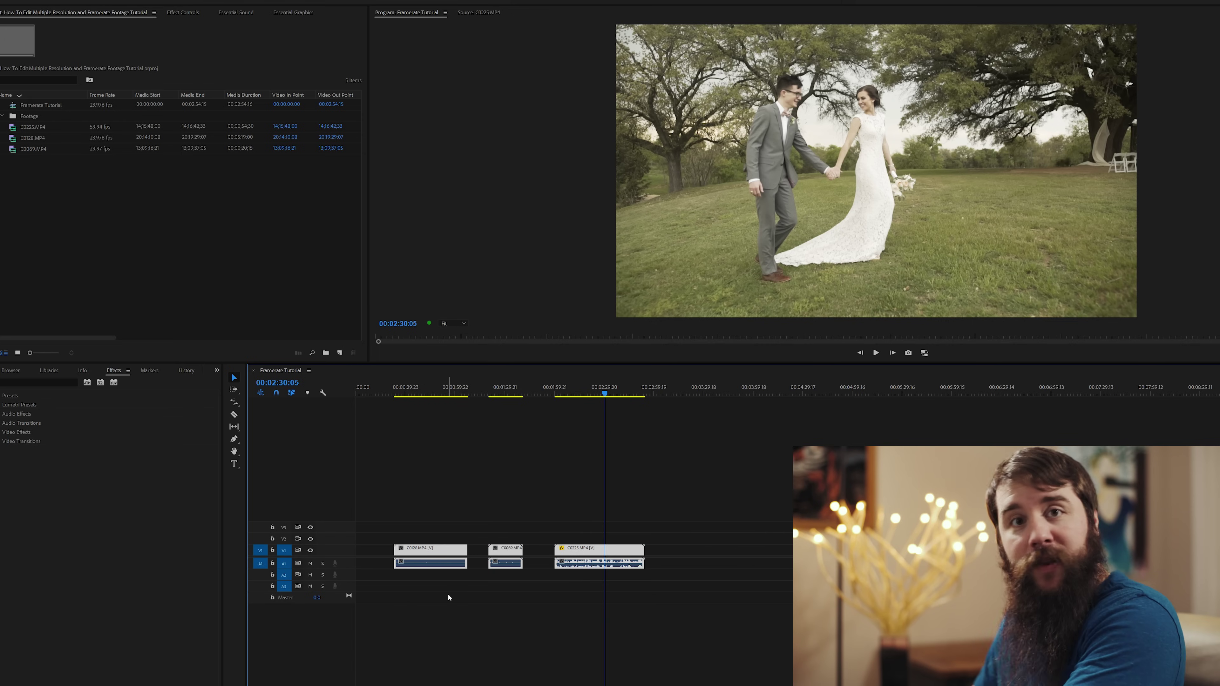
key(Delete)
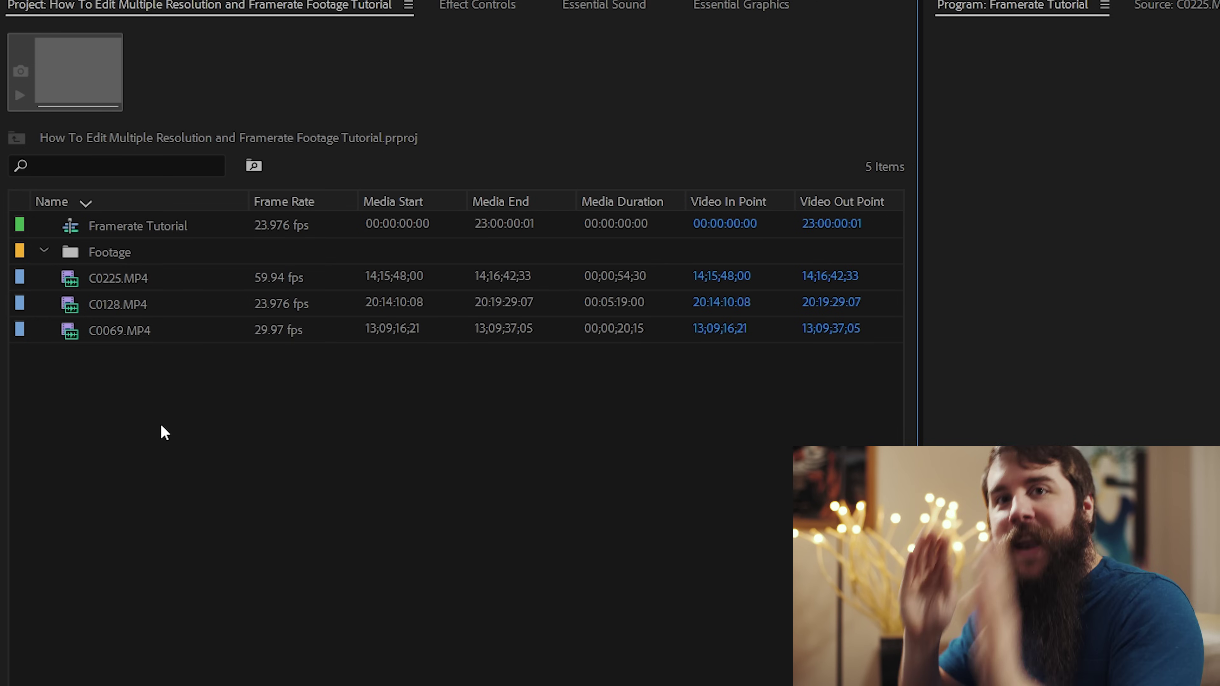
Step: Select C0225, C0128 and C0069 in the Project panel and show their Modify options, including Interpret Footage
click(117, 281)
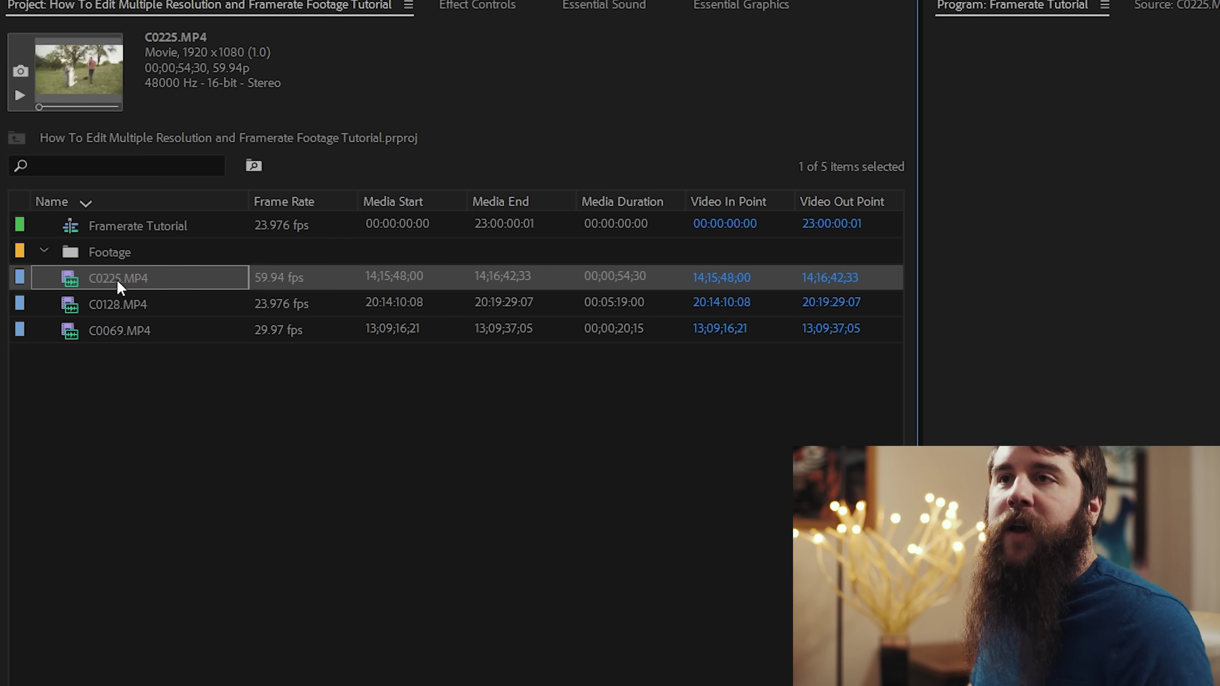
shift+click(146, 334)
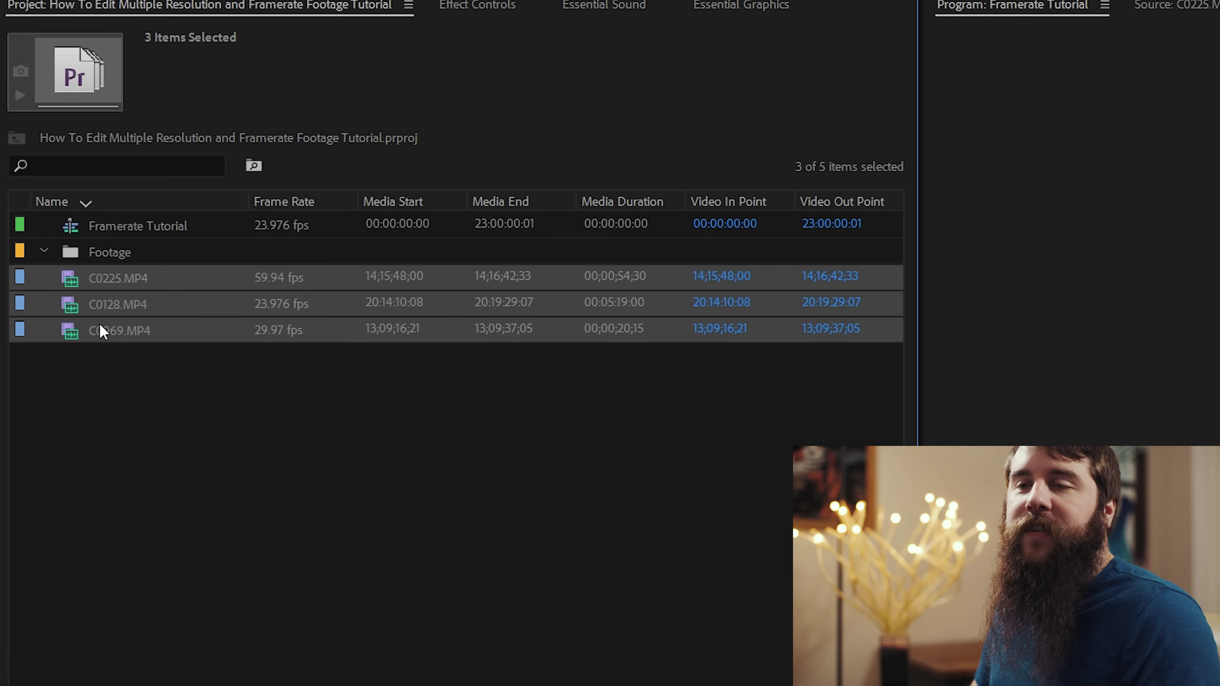
mouse_move(117, 285)
right_click(117, 284)
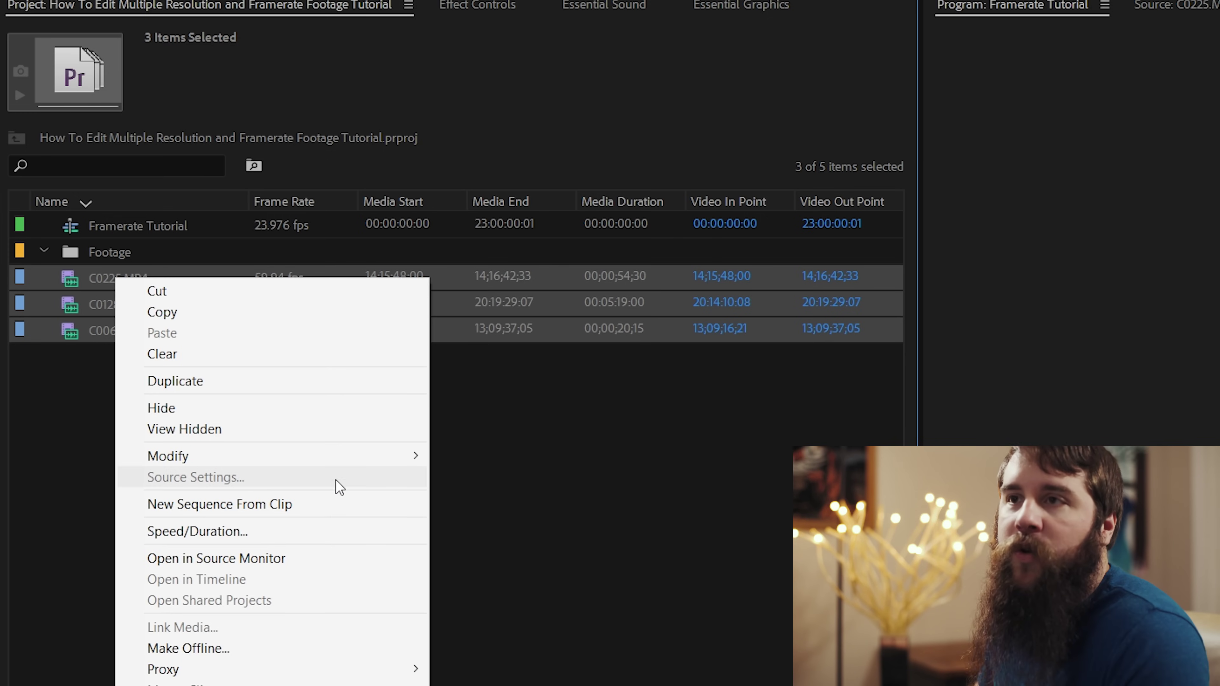
mouse_move(365, 466)
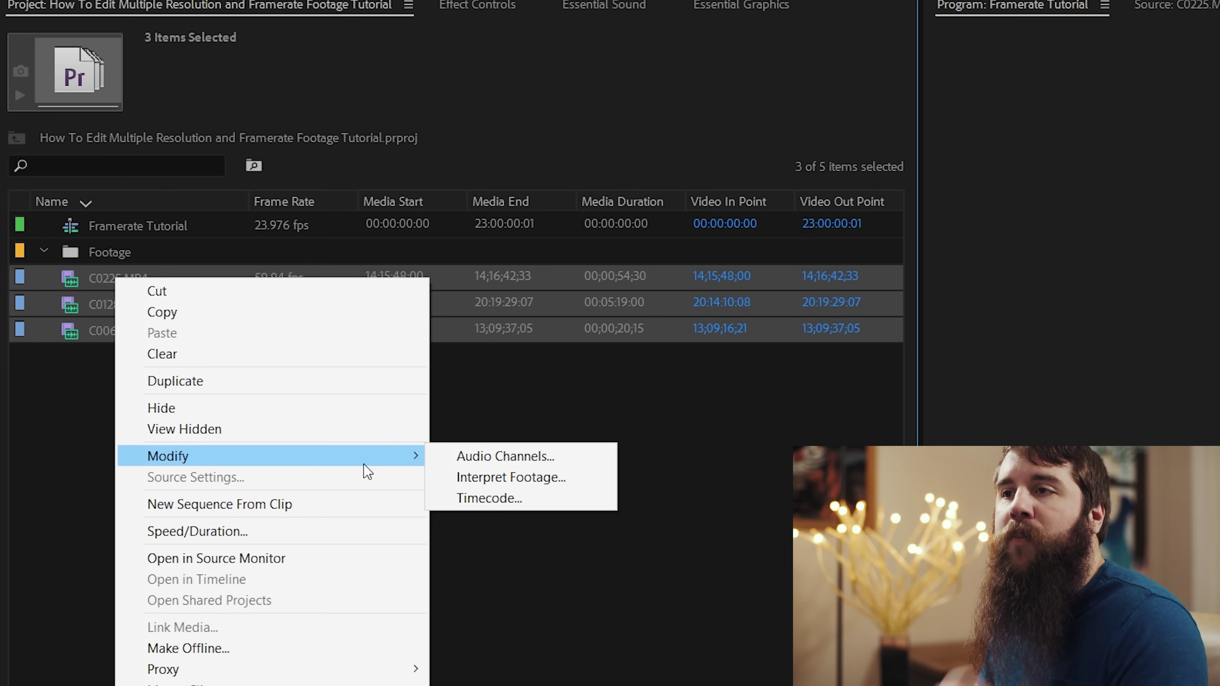
Step: Interpret the three footage clips with an assumed frame rate of 23.976 fps
click(502, 478)
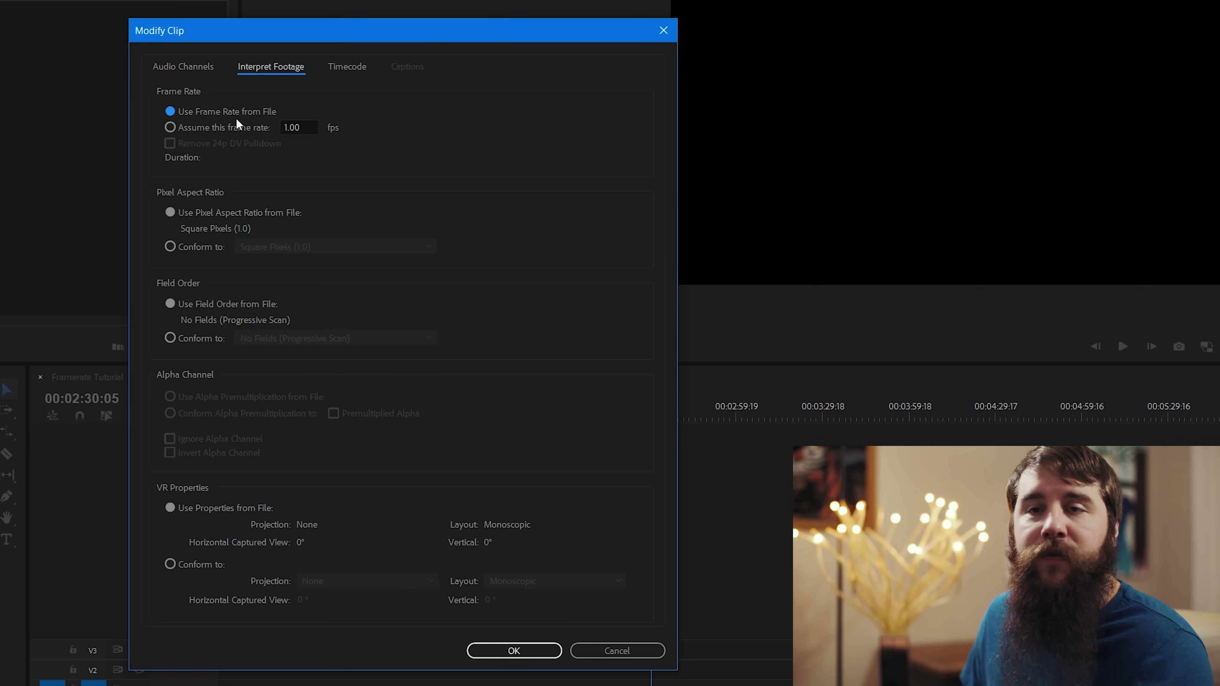
click(170, 127)
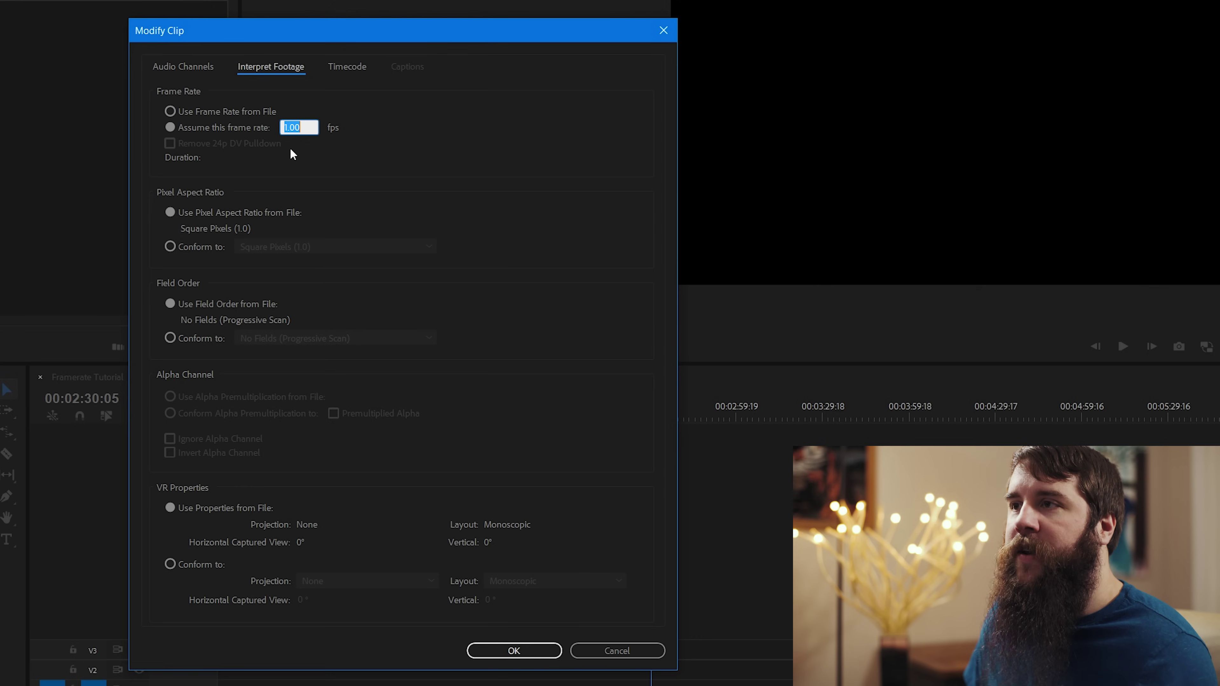
text(23.976)
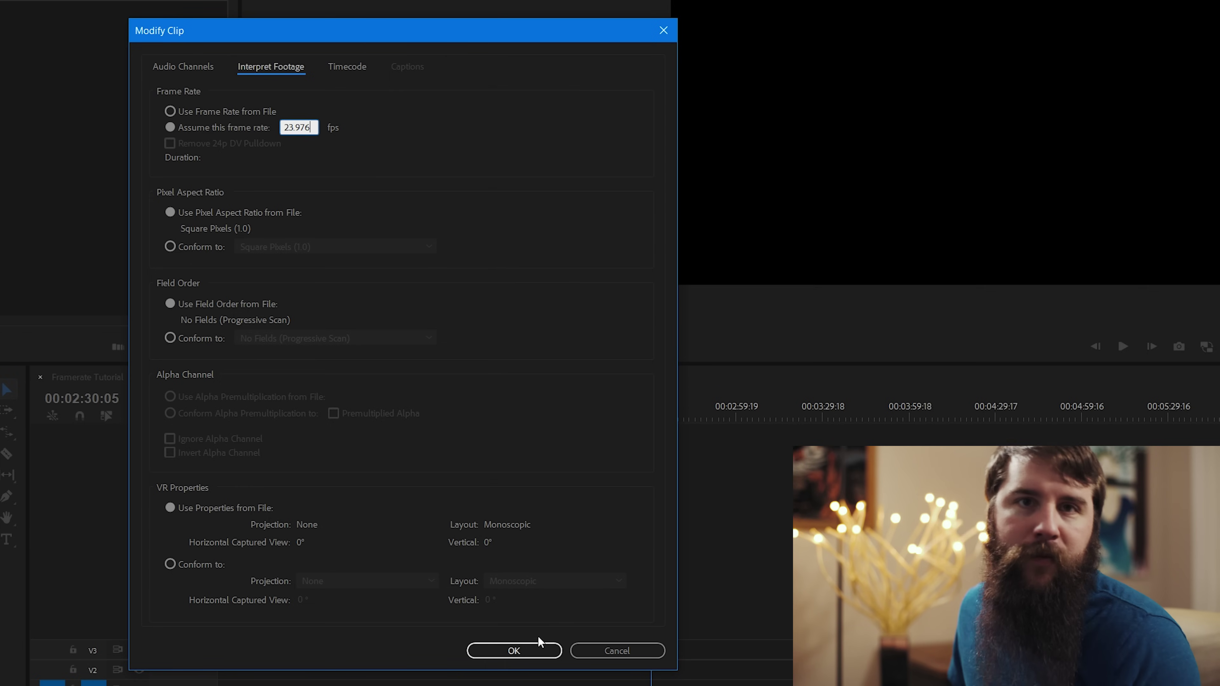
click(500, 651)
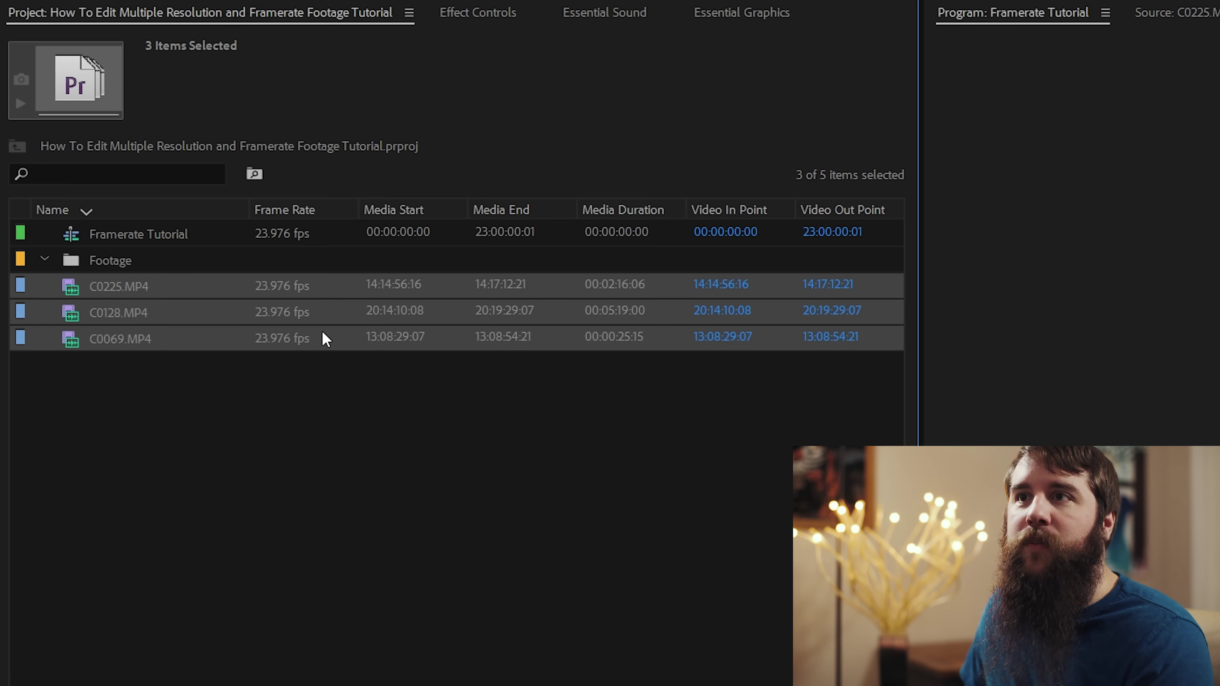
Step: Place C0128.MP4 into the Framerate Tutorial sequence
click(247, 434)
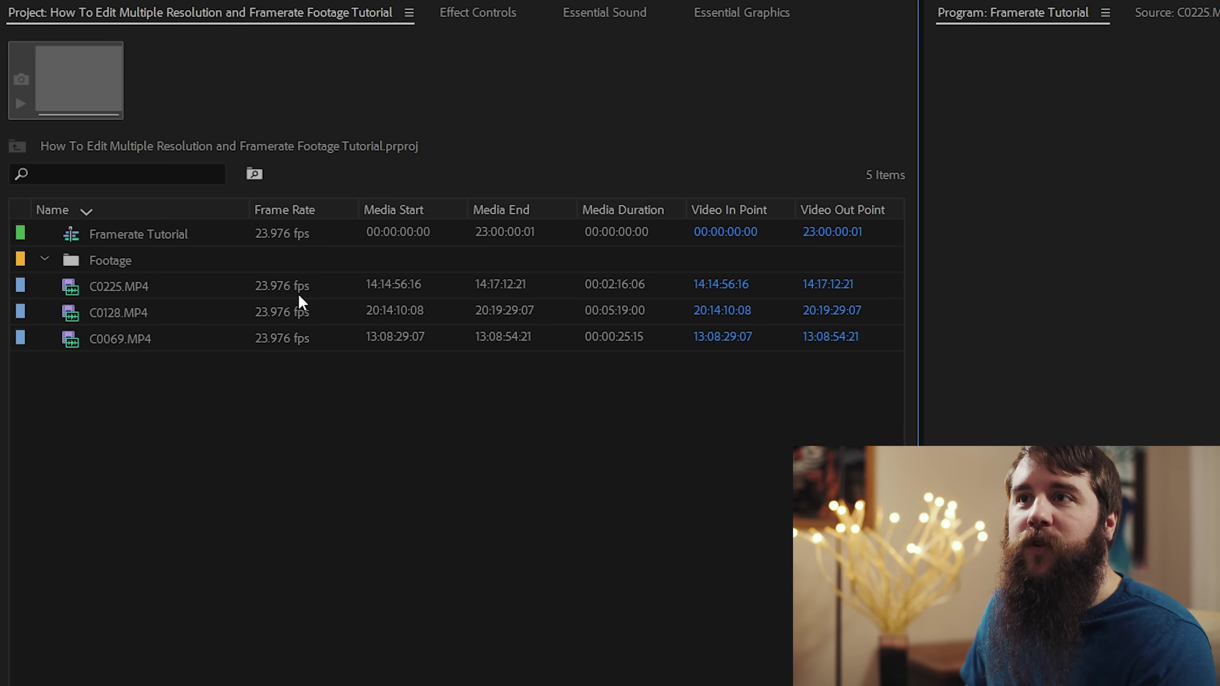
mouse_move(288, 310)
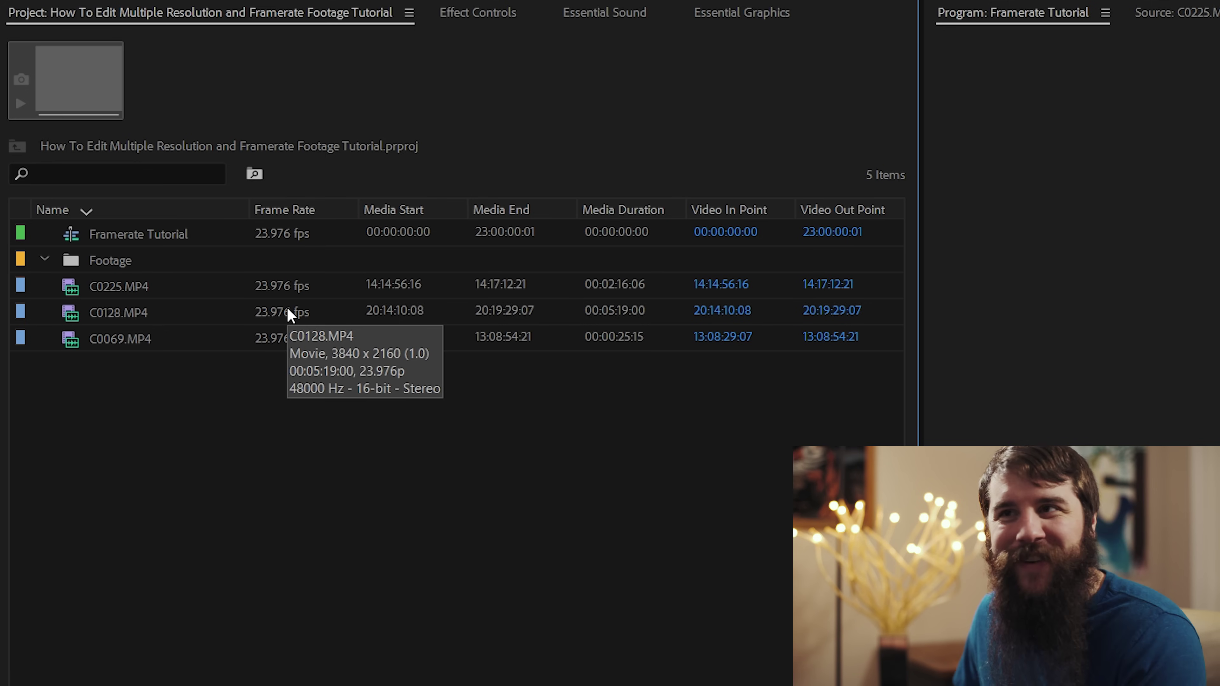
click(109, 312)
drag(61, 314, 420, 515)
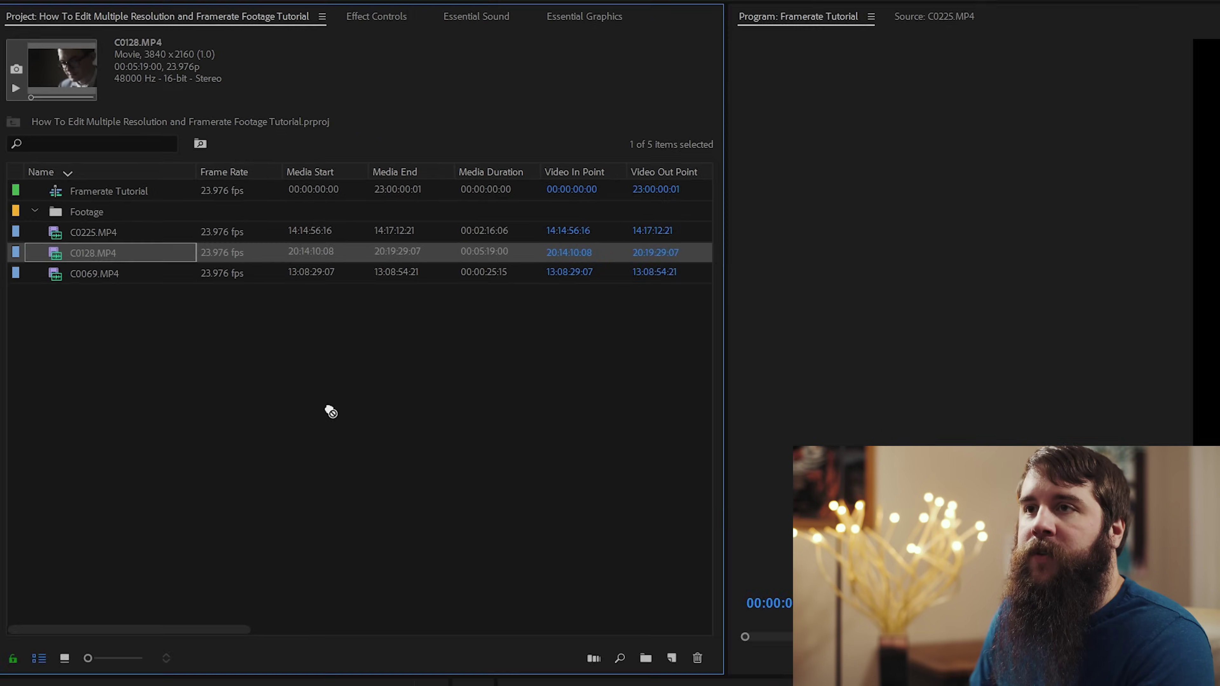
drag(330, 412, 422, 526)
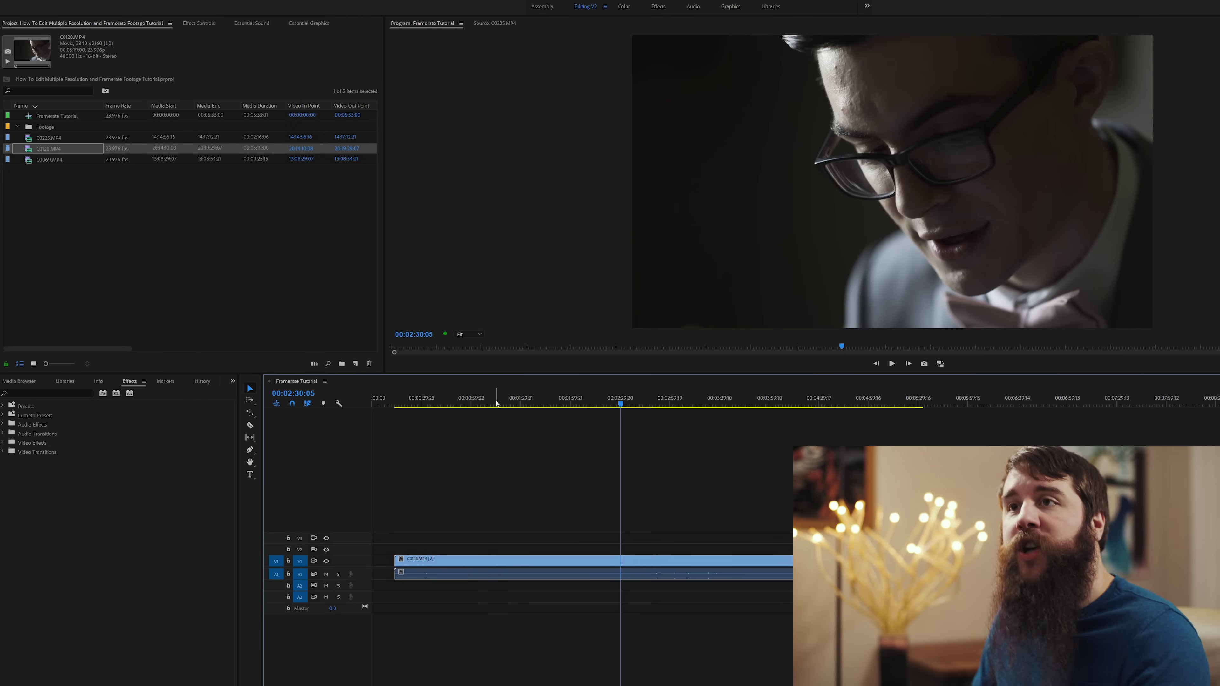
Step: Trim the end of C0128.MP4 to the playhead at about 00:01:15:18
click(496, 405)
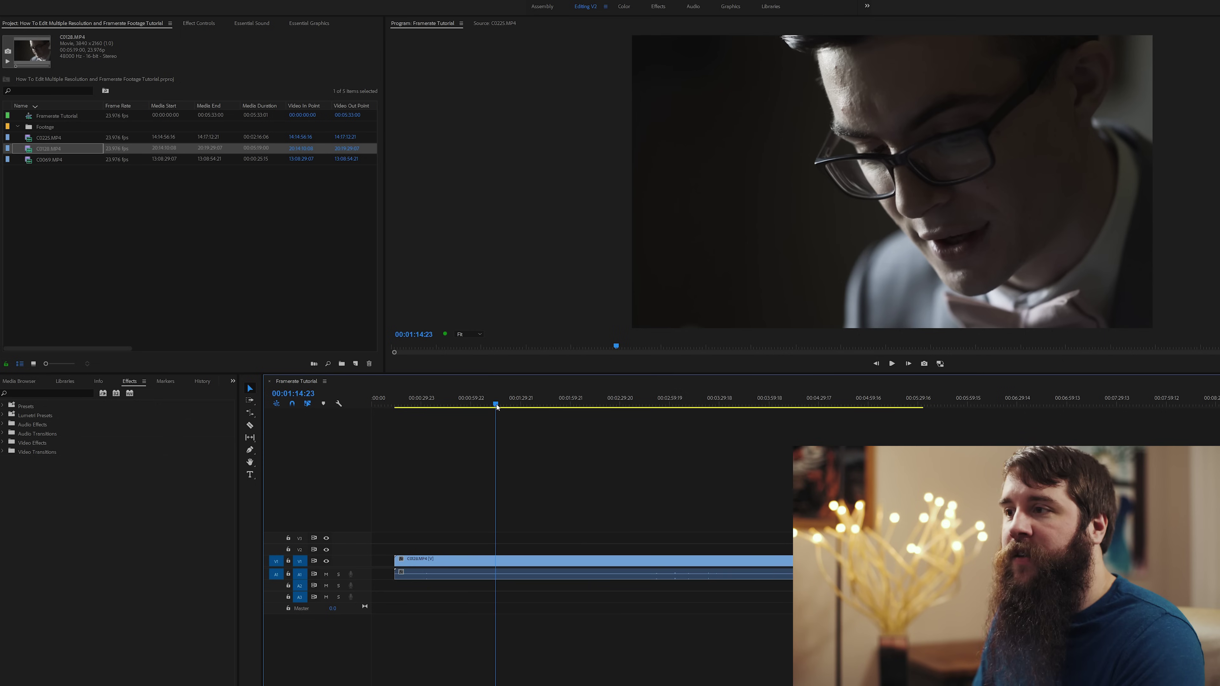
key(space)
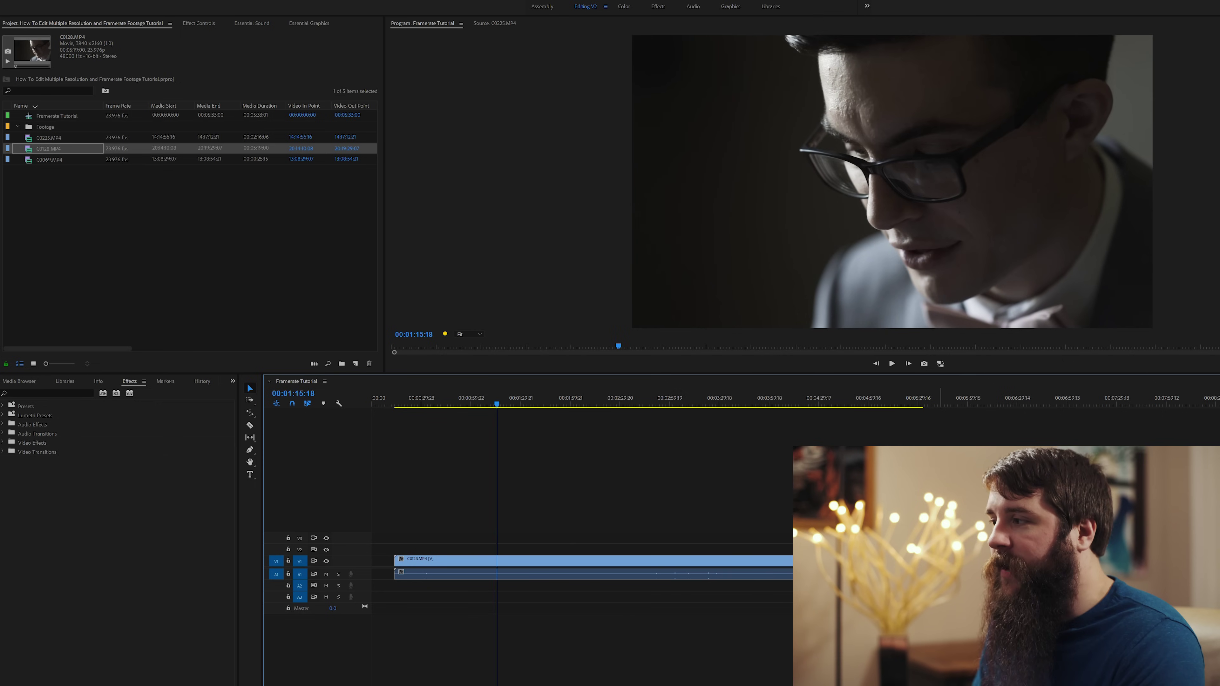
key(w)
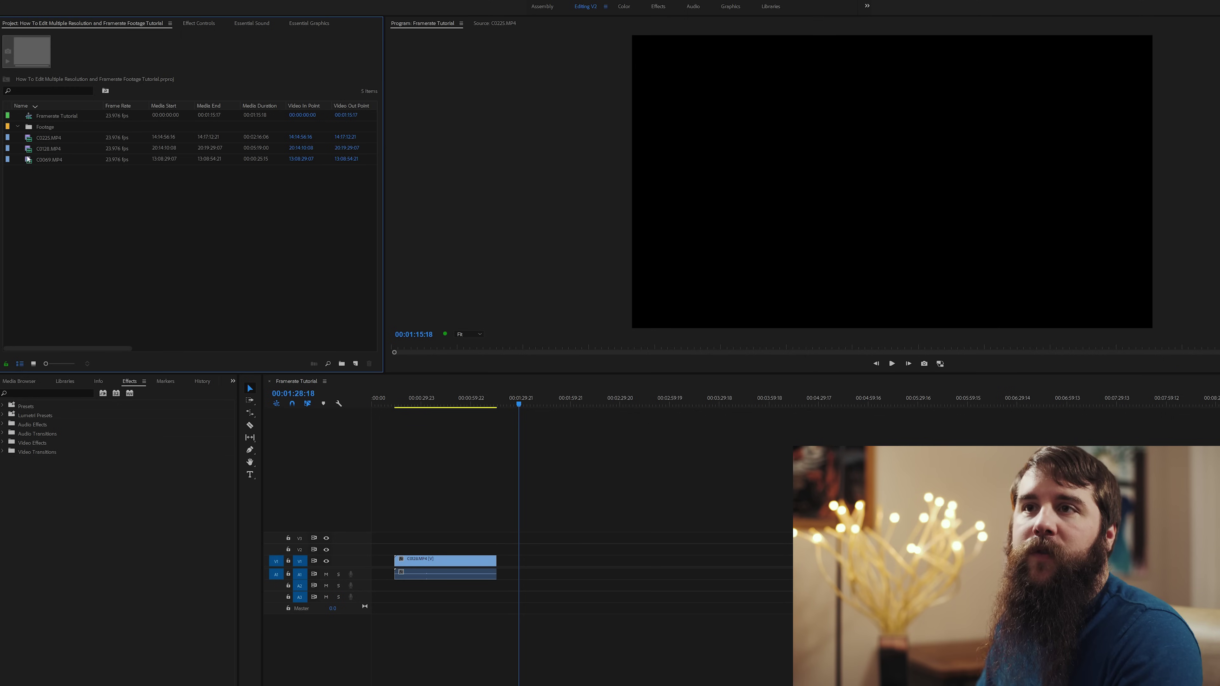
click(28, 160)
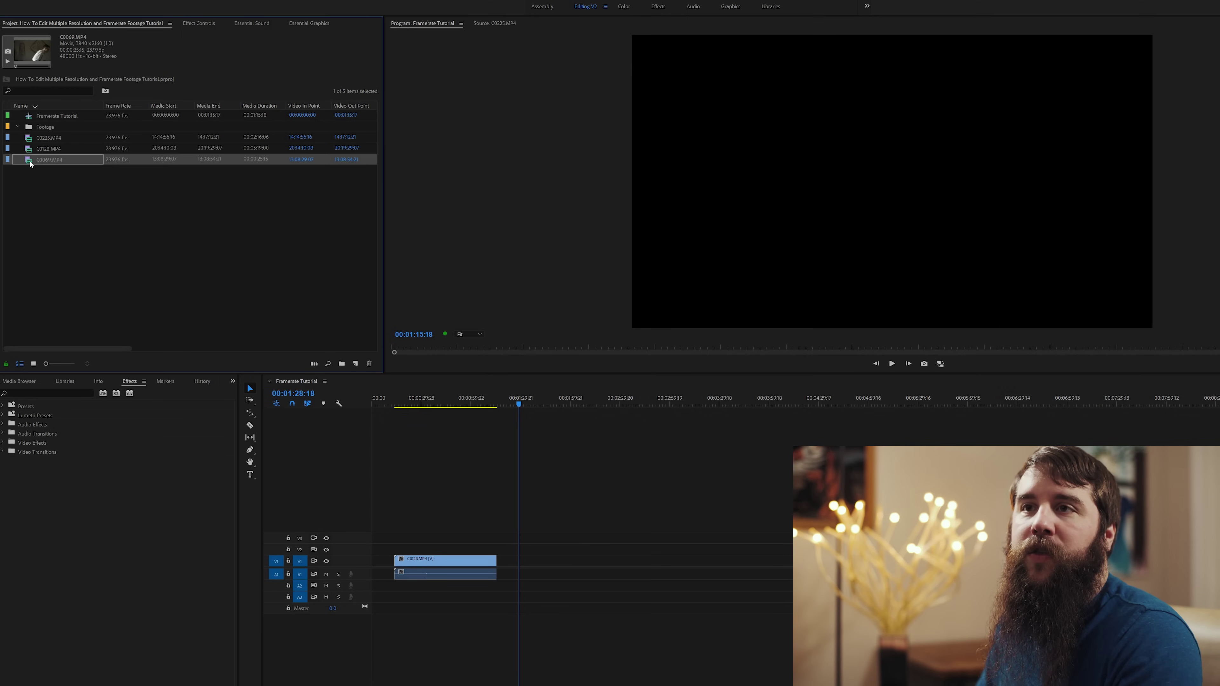
Step: Add C0069.MP4 on V1 after C0128 and play it back to preview
drag(30, 163, 550, 562)
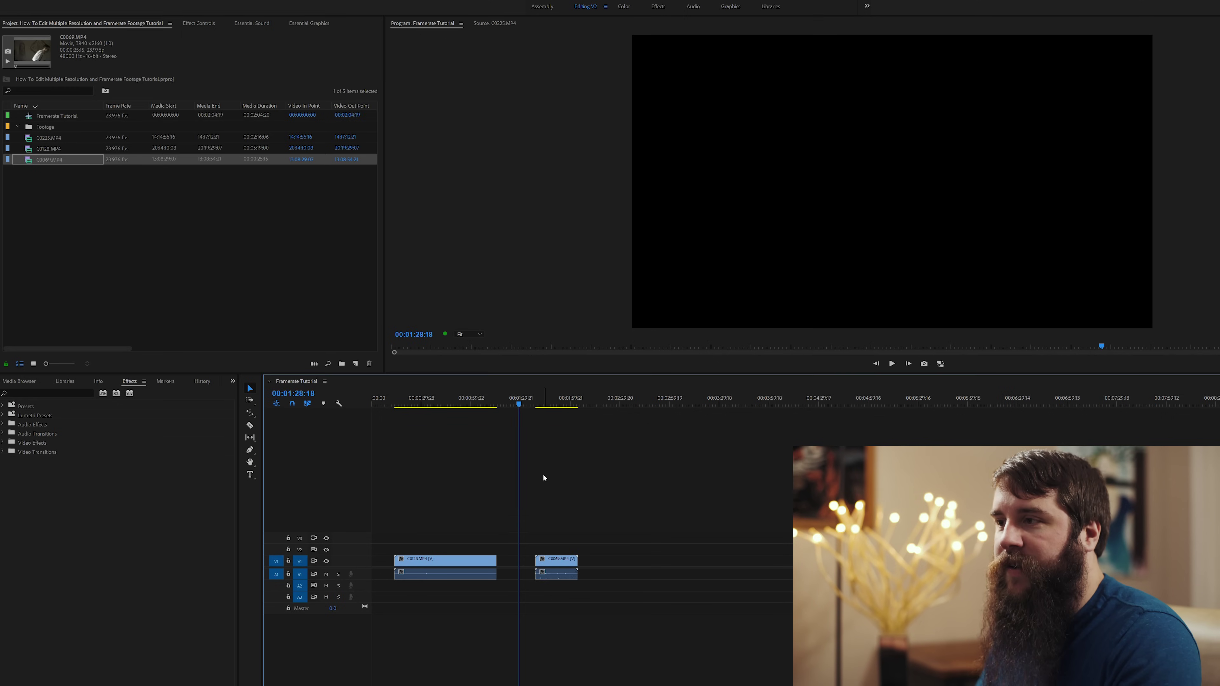
click(540, 408)
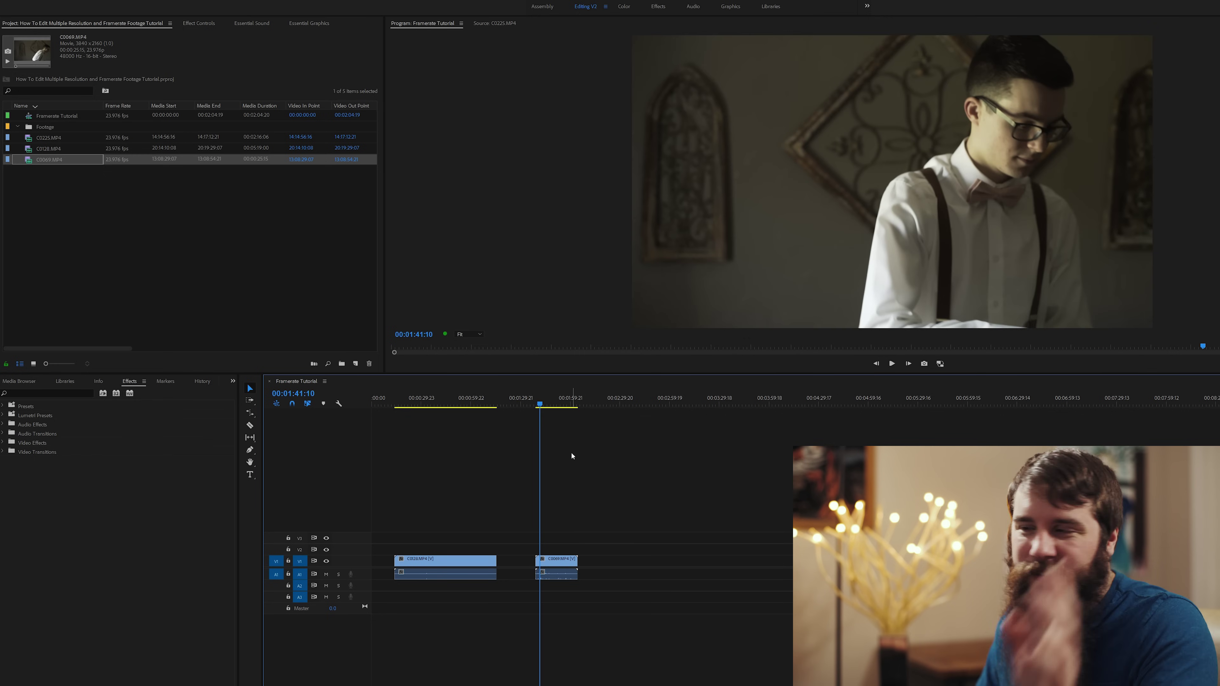
key(space)
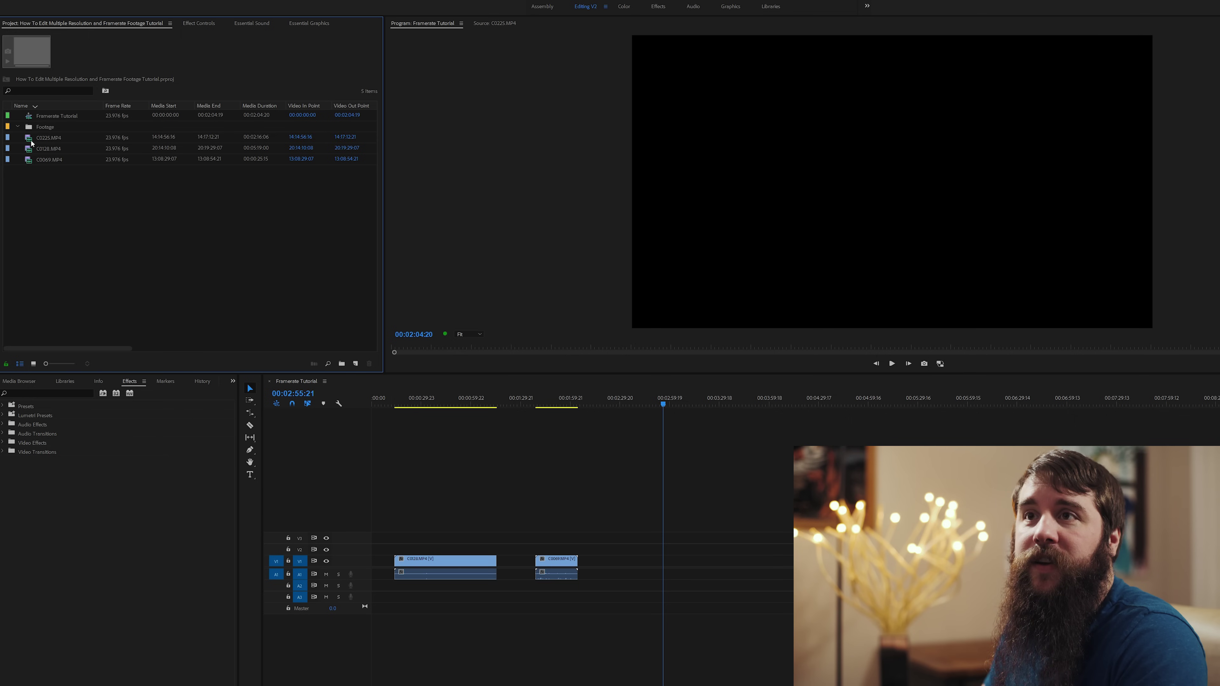
click(29, 139)
Step: Add C0225.MP4 after C0069 and play it from about 00:02:51:03 to check the slow motion
drag(132, 182, 630, 560)
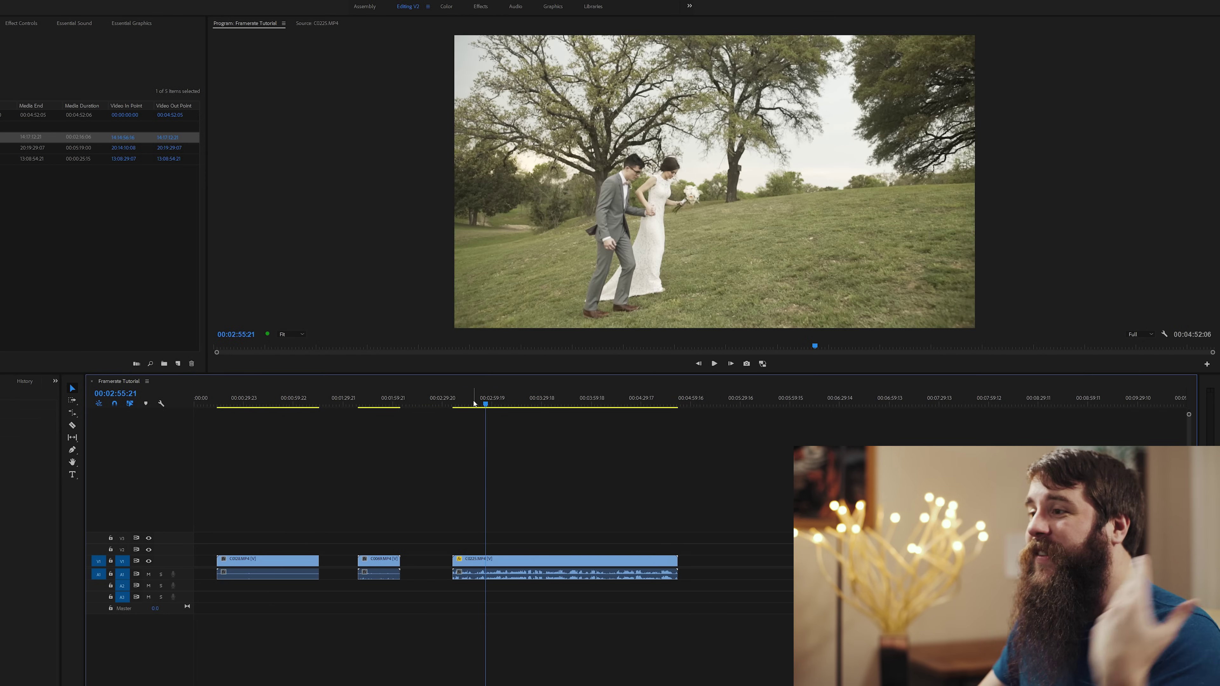
drag(473, 404, 478, 404)
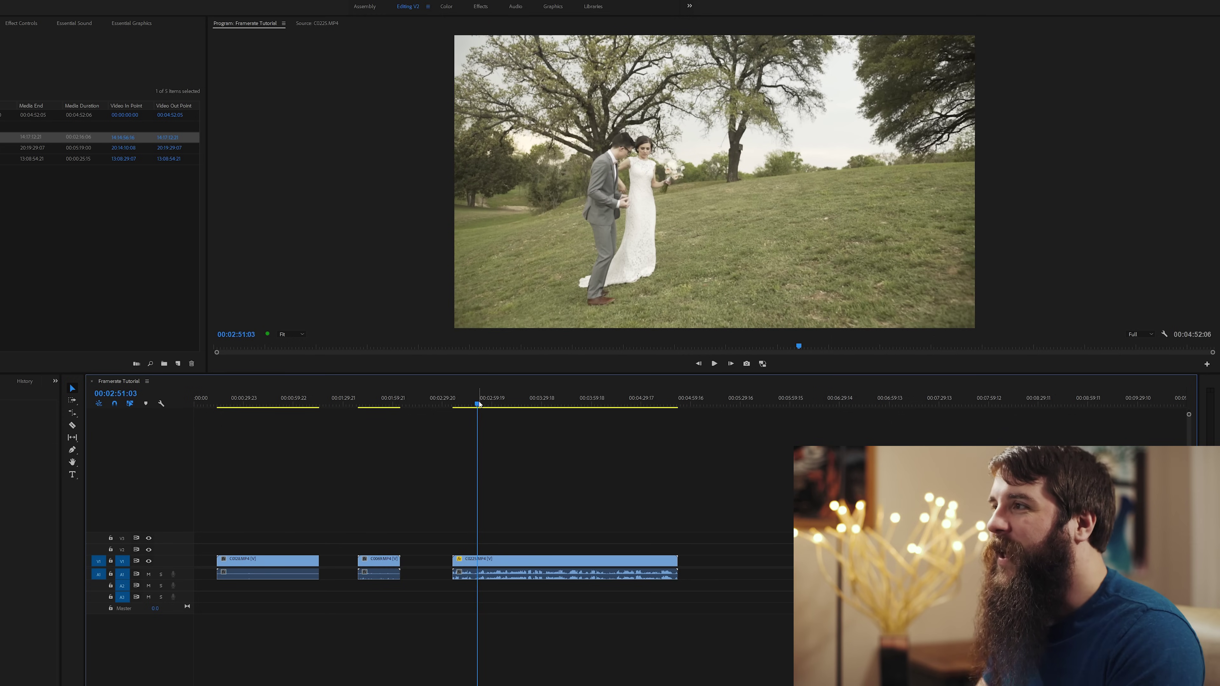
key(space)
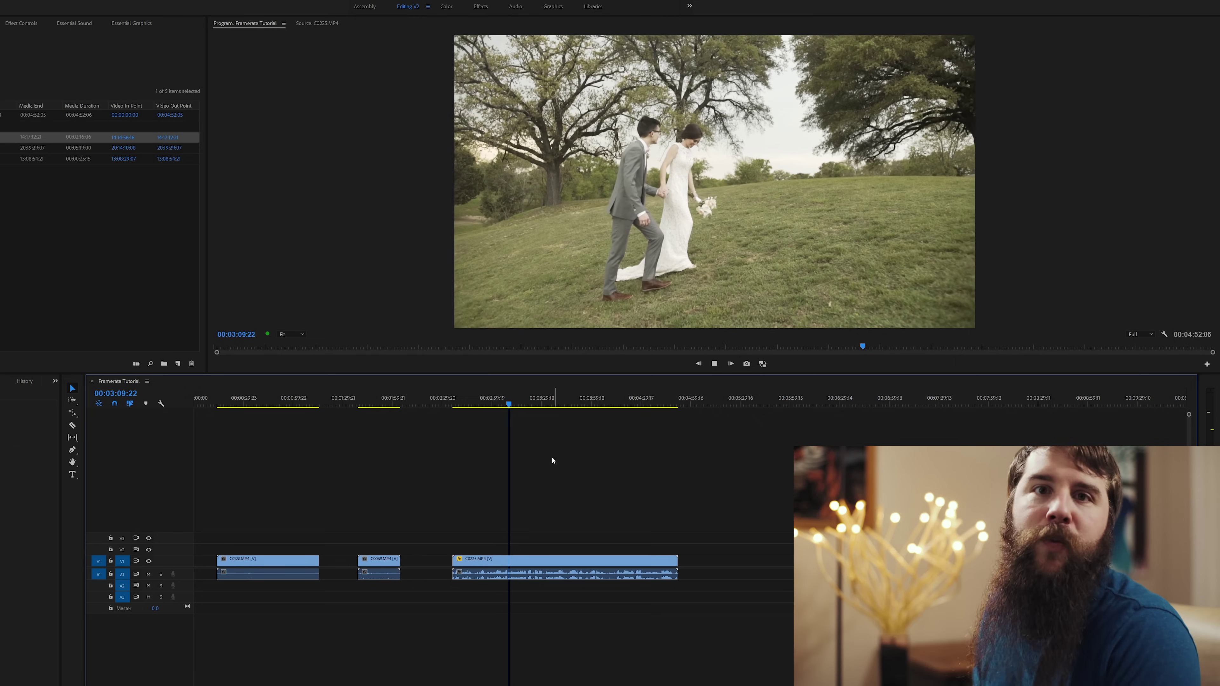
click(491, 403)
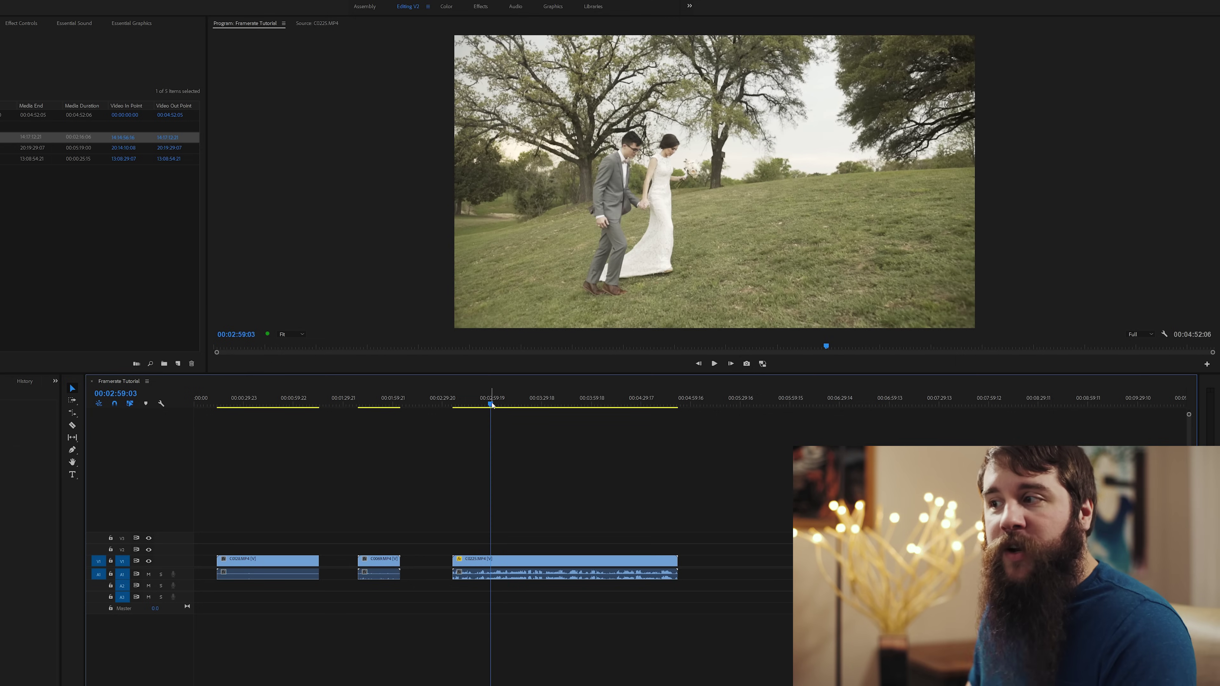
drag(492, 405, 497, 406)
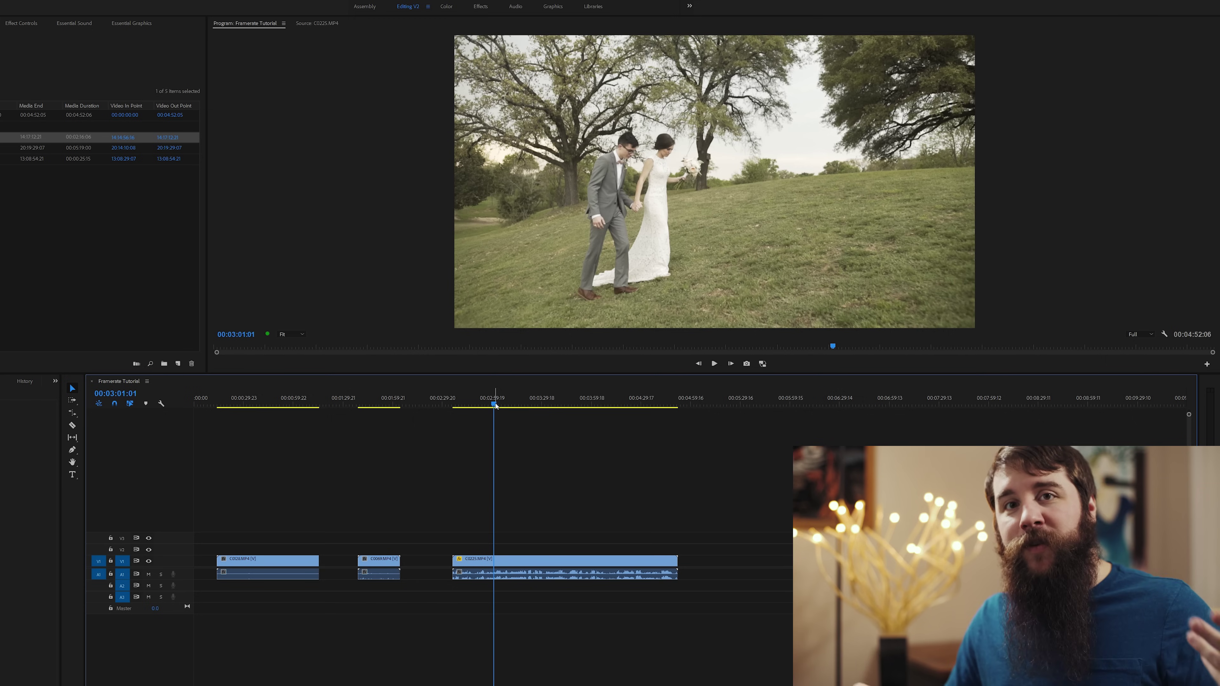